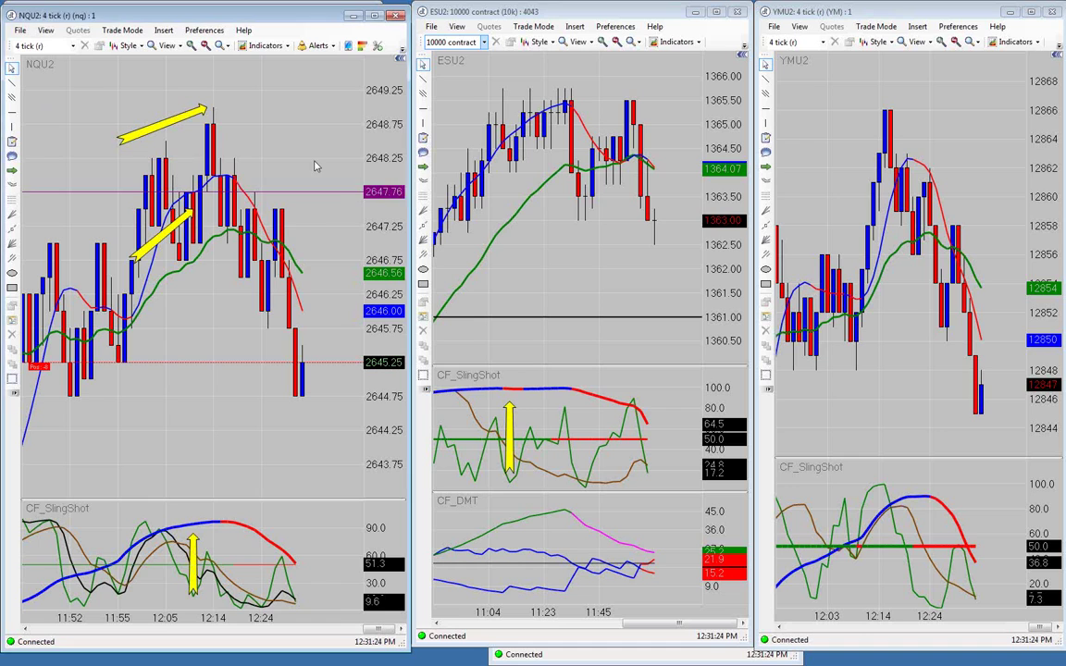
- Maximize the NQU2 chart to fill the screen
{"action": "left_click", "coordinate": [375, 16]}
- Zoom the NQU2 chart out twice and scroll through the morning's circled and arrowed setups
{"action": "left_click", "coordinate": [200, 37]}
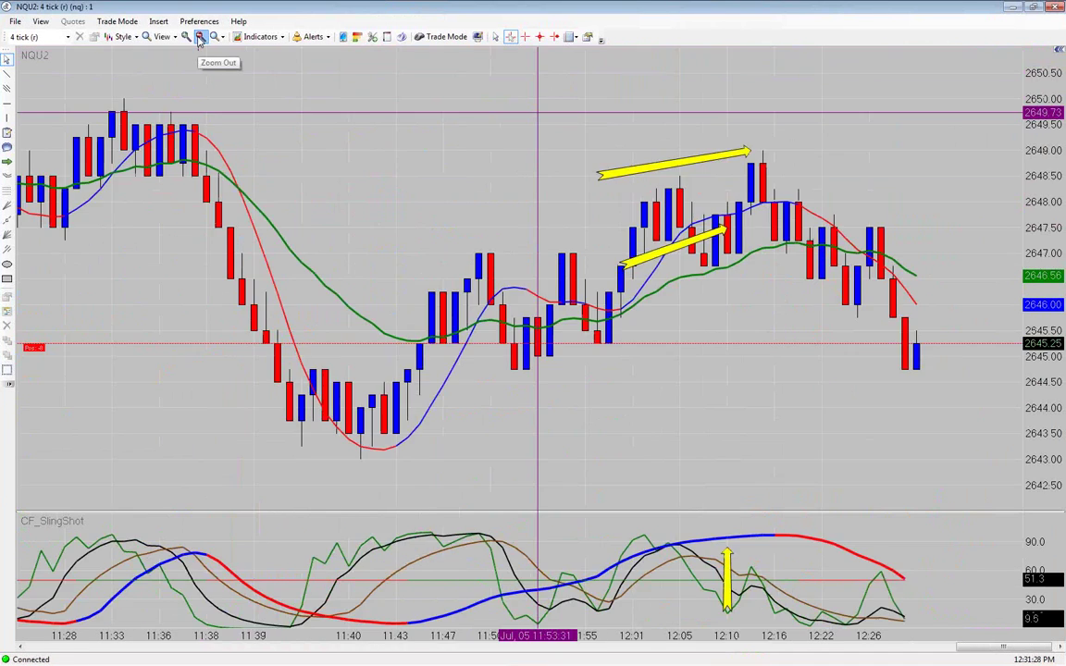
{"action": "left_click", "coordinate": [200, 37]}
{"action": "scroll", "coordinate": [228, 255], "scroll_direction": "up", "scroll_amount": 10}
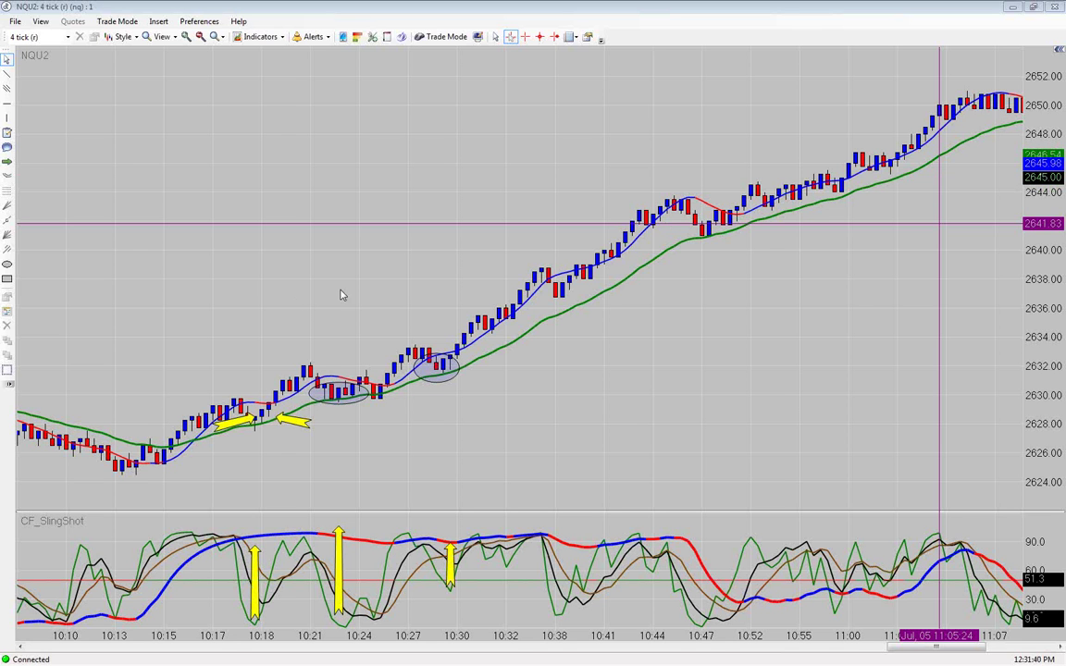
{"action": "scroll", "coordinate": [324, 288], "scroll_direction": "up", "scroll_amount": 5}
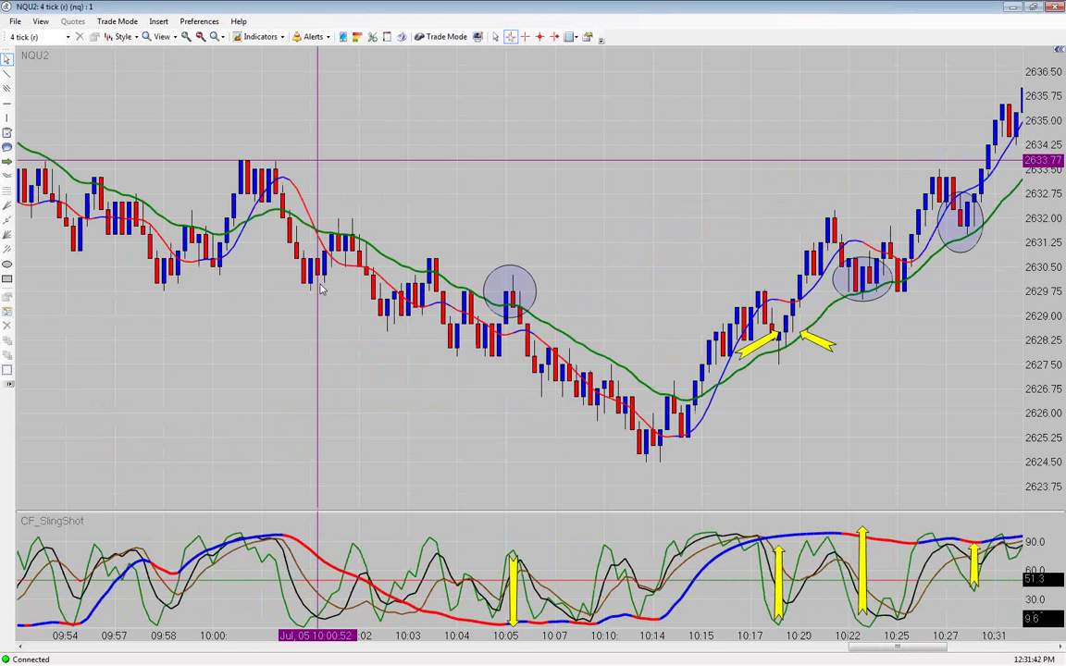
{"action": "scroll", "coordinate": [323, 290], "scroll_direction": "up", "scroll_amount": 10}
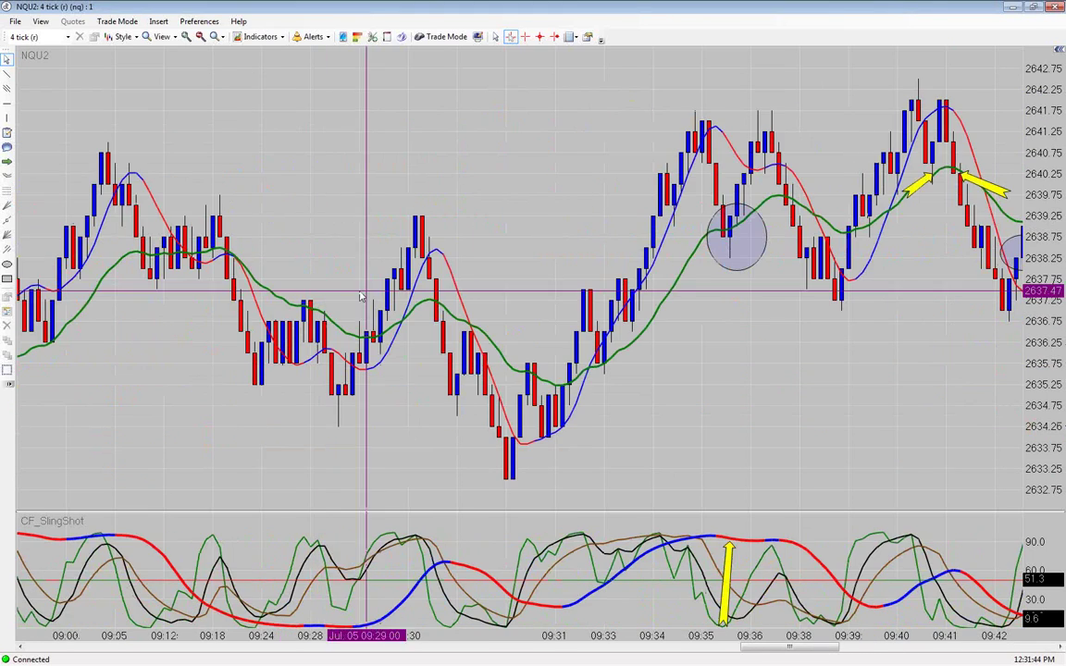
{"action": "scroll", "coordinate": [344, 293], "scroll_direction": "down", "scroll_amount": 6}
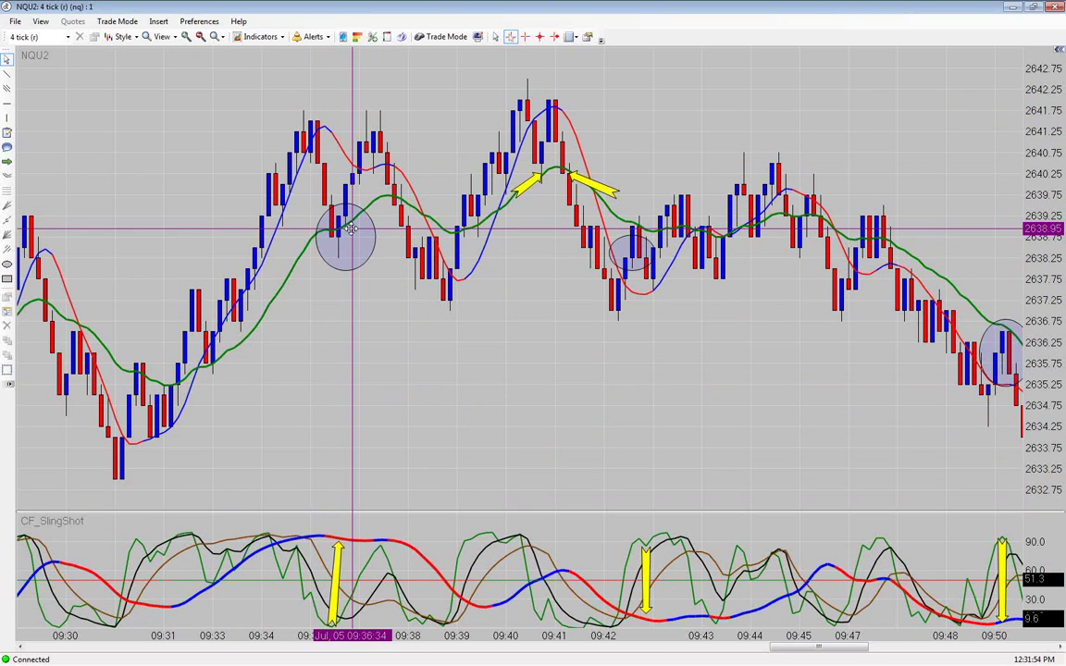
{"action": "scroll", "coordinate": [347, 225], "scroll_direction": "down", "scroll_amount": 3}
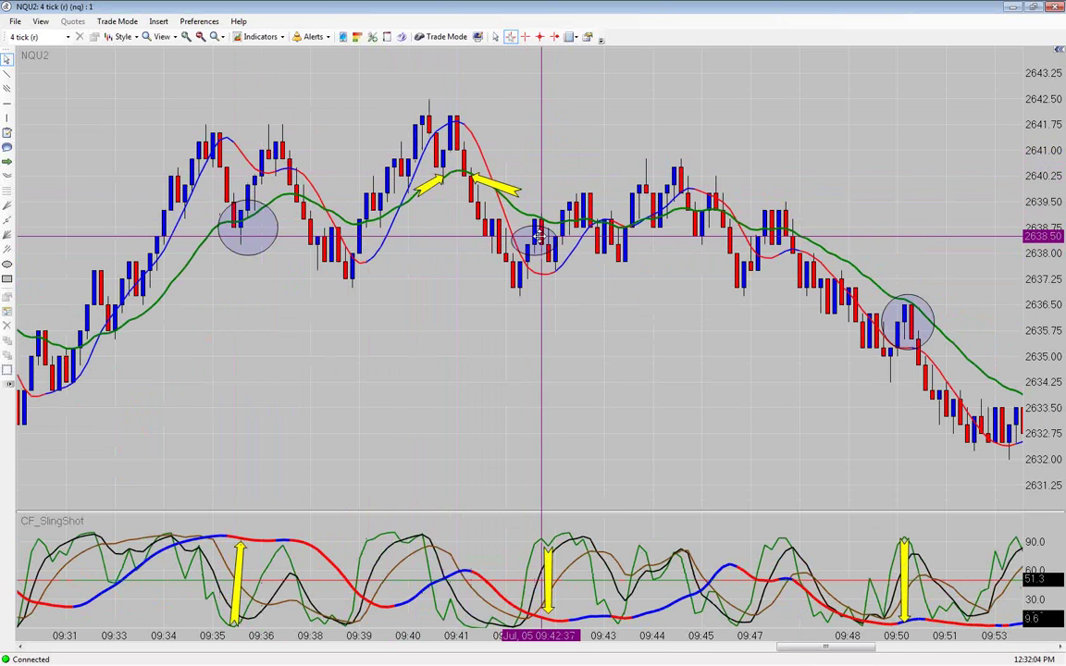
{"action": "scroll", "coordinate": [488, 245], "scroll_direction": "down", "scroll_amount": 3}
{"action": "scroll", "coordinate": [785, 255], "scroll_direction": "up", "scroll_amount": 3}
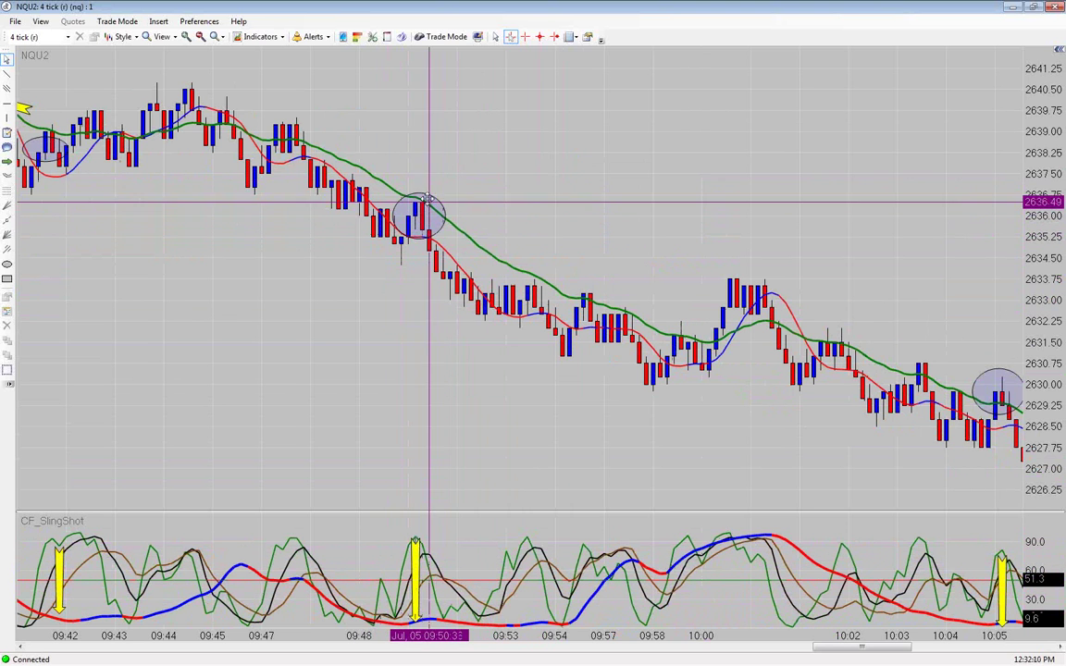
{"action": "scroll", "coordinate": [504, 319], "scroll_direction": "down", "scroll_amount": 5}
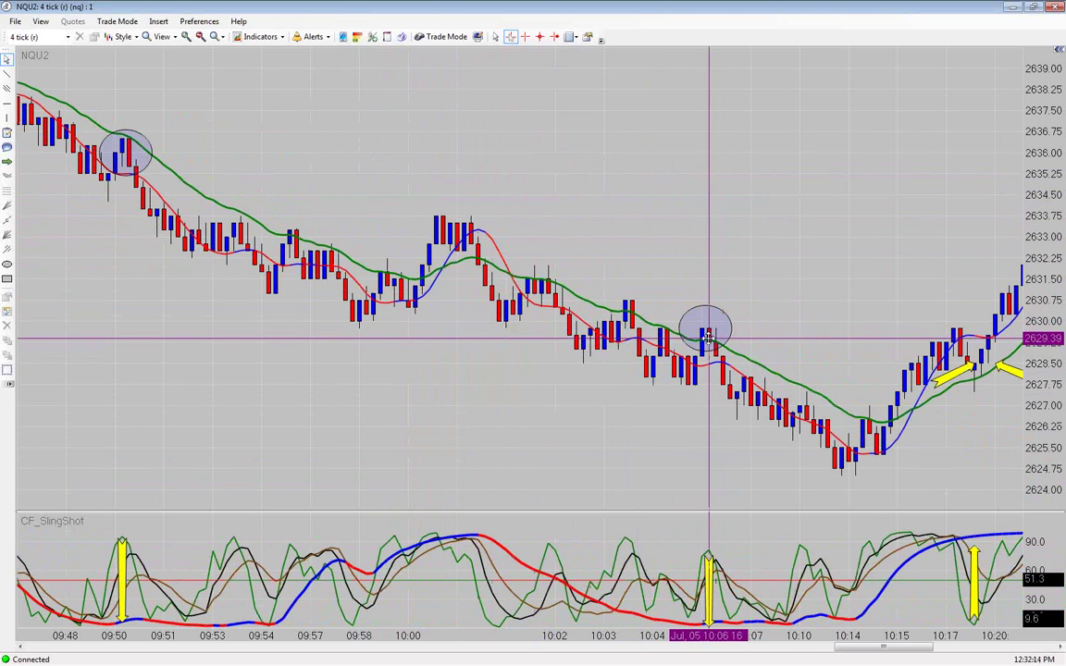
{"action": "scroll", "coordinate": [709, 341], "scroll_direction": "down", "scroll_amount": 8}
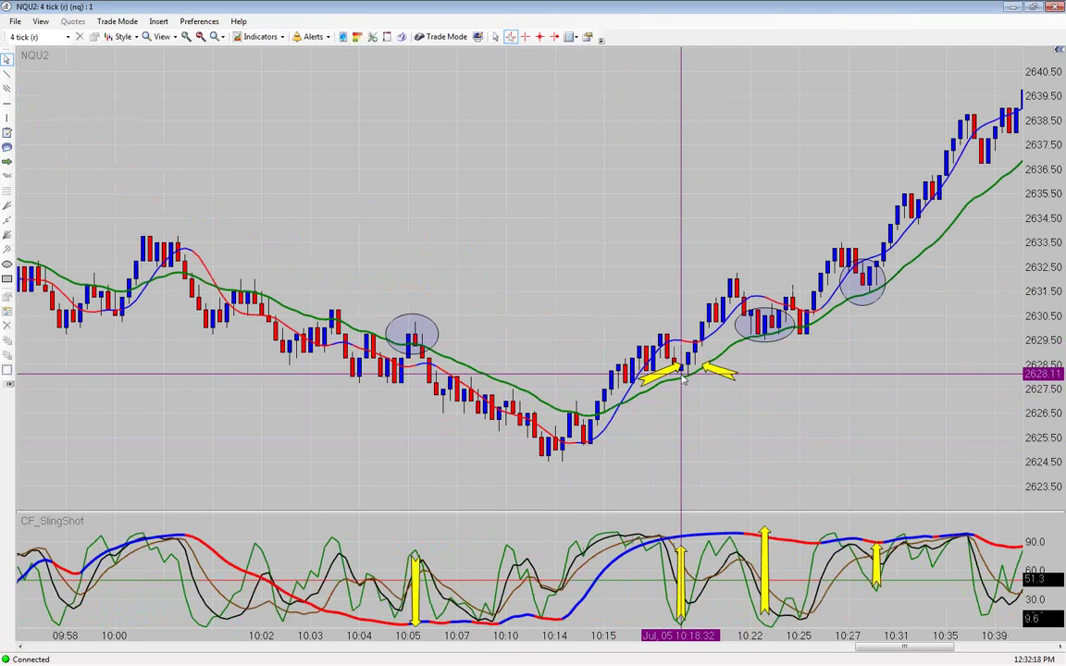
{"action": "scroll", "coordinate": [555, 442], "scroll_direction": "down", "scroll_amount": 6}
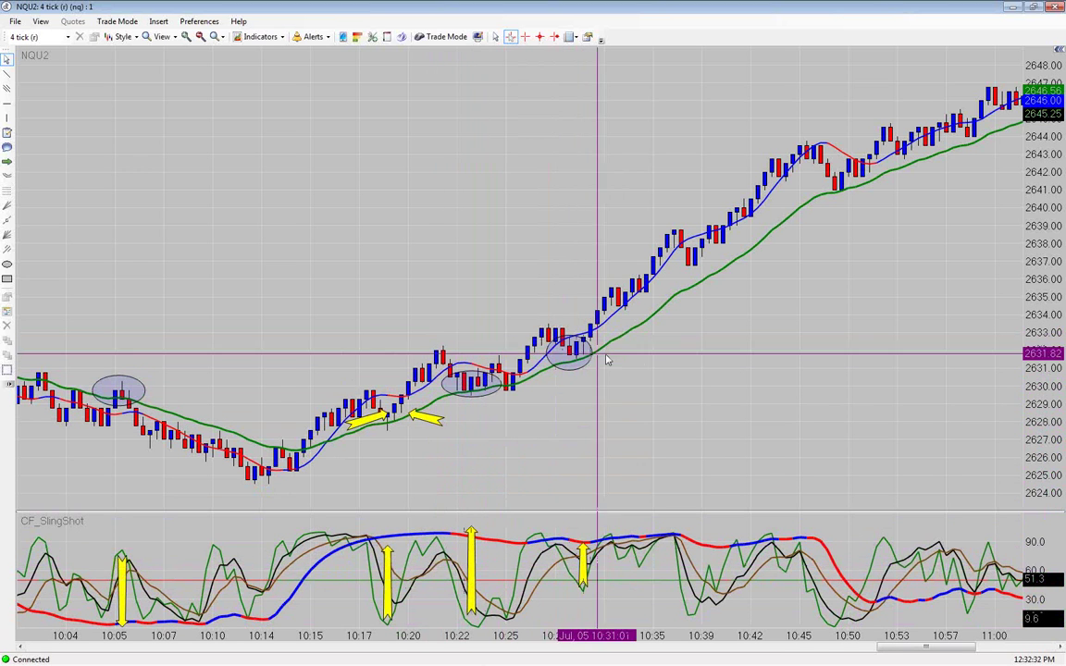
{"action": "scroll", "coordinate": [592, 361], "scroll_direction": "down", "scroll_amount": 10}
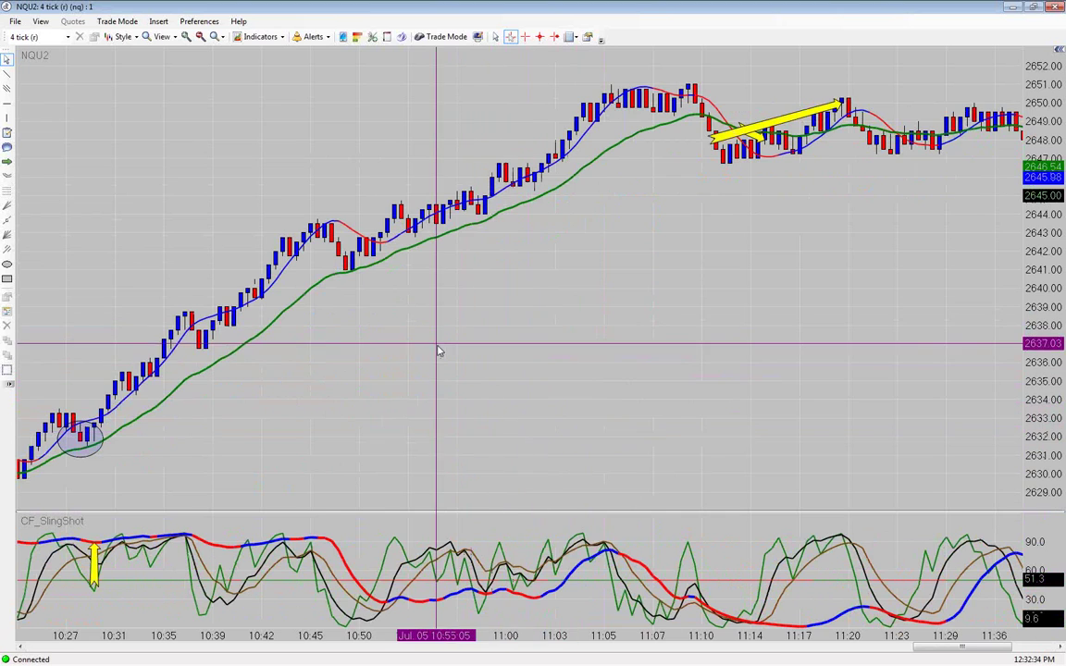
{"action": "scroll", "coordinate": [444, 347], "scroll_direction": "down", "scroll_amount": 3}
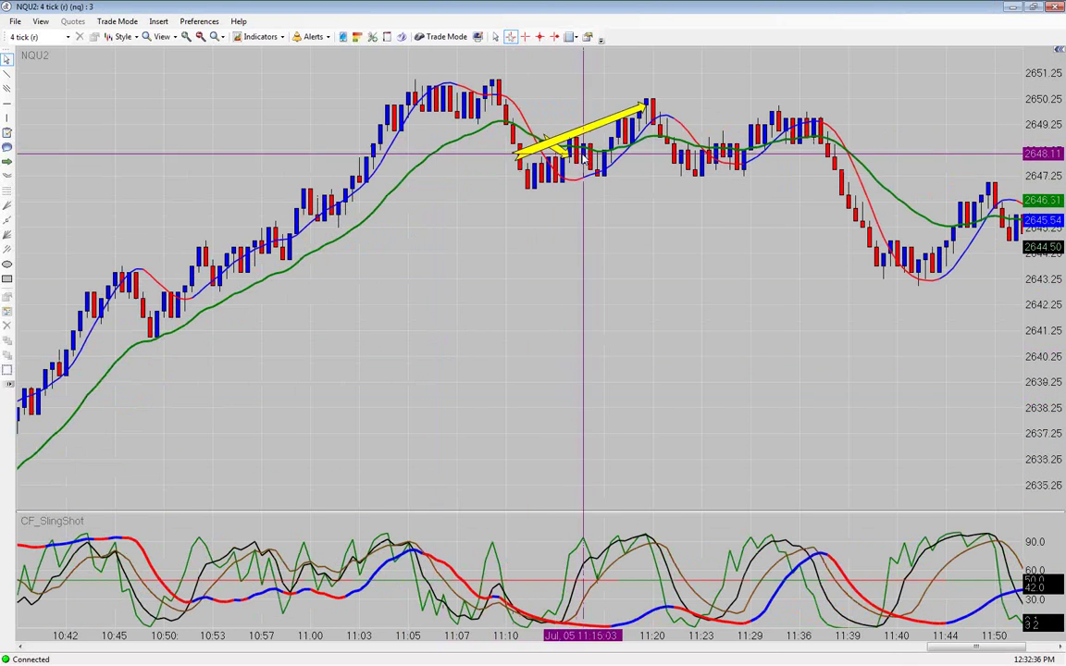
{"action": "scroll", "coordinate": [555, 185], "scroll_direction": "down", "scroll_amount": 5}
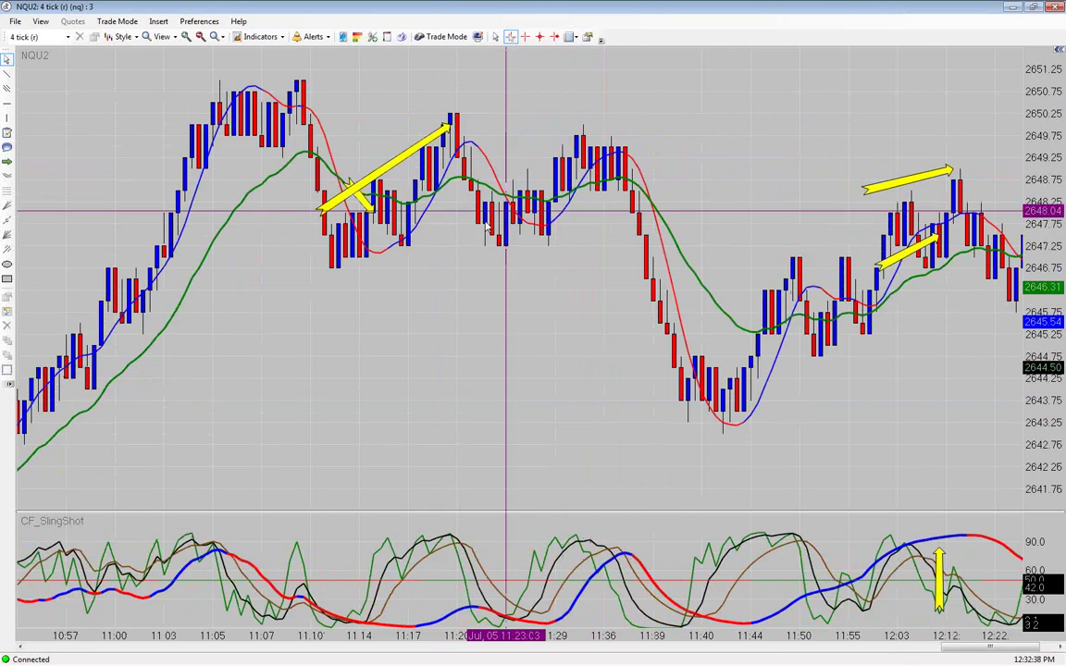
{"action": "scroll", "coordinate": [488, 228], "scroll_direction": "down", "scroll_amount": 3}
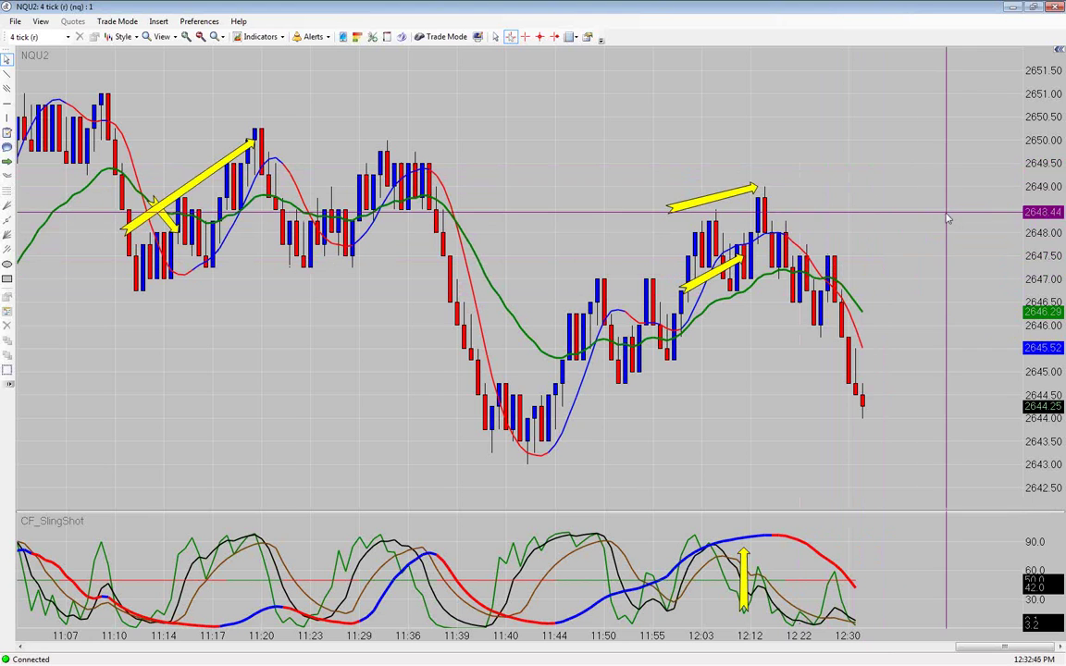
- Move the NQU2 depth-of-market window aside, close it, and restore NQU2 to its tiled size
{"action": "key", "text": "alt+Tab"}
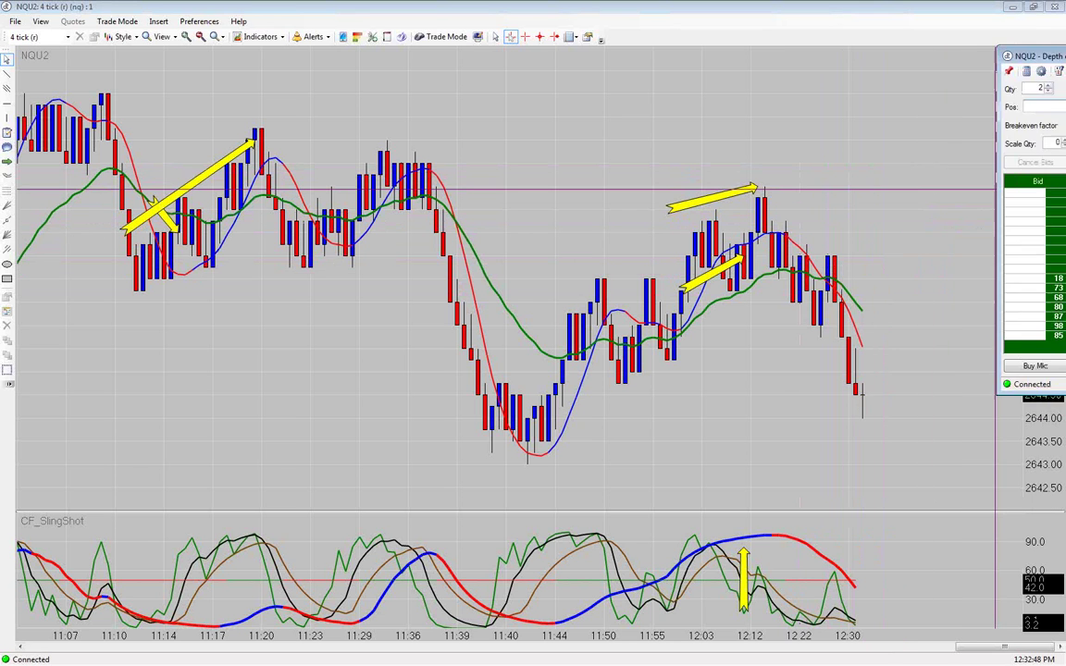
{"action": "left_click_drag", "start_coordinate": [979, 51], "coordinate": [830, 93]}
{"action": "key", "text": "alt+Tab"}
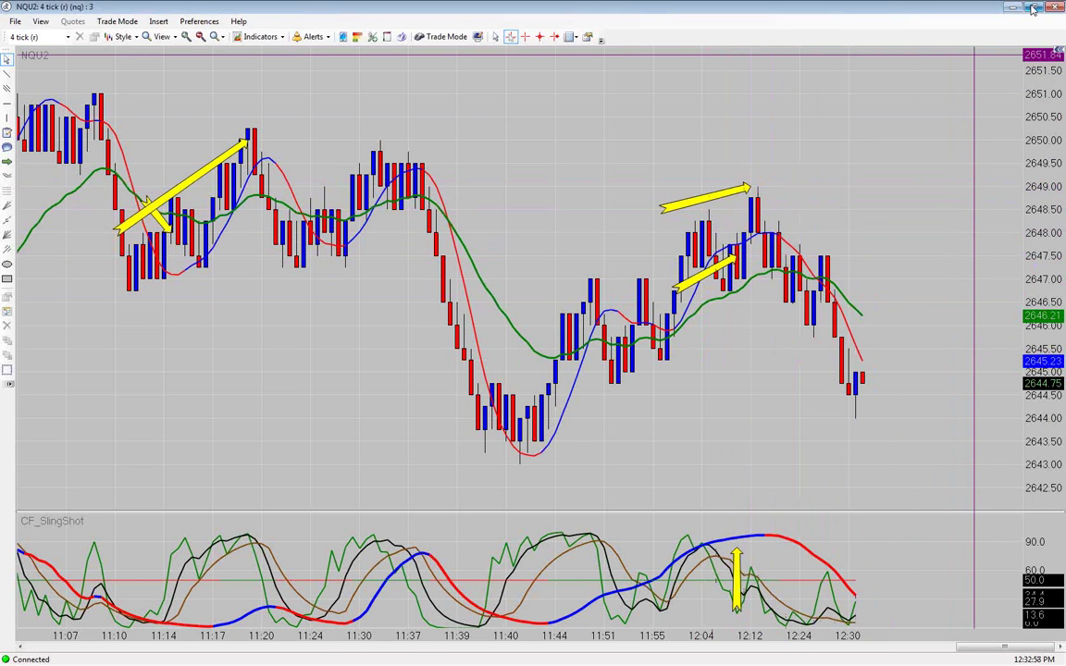
{"action": "double_click", "coordinate": [867, 11]}
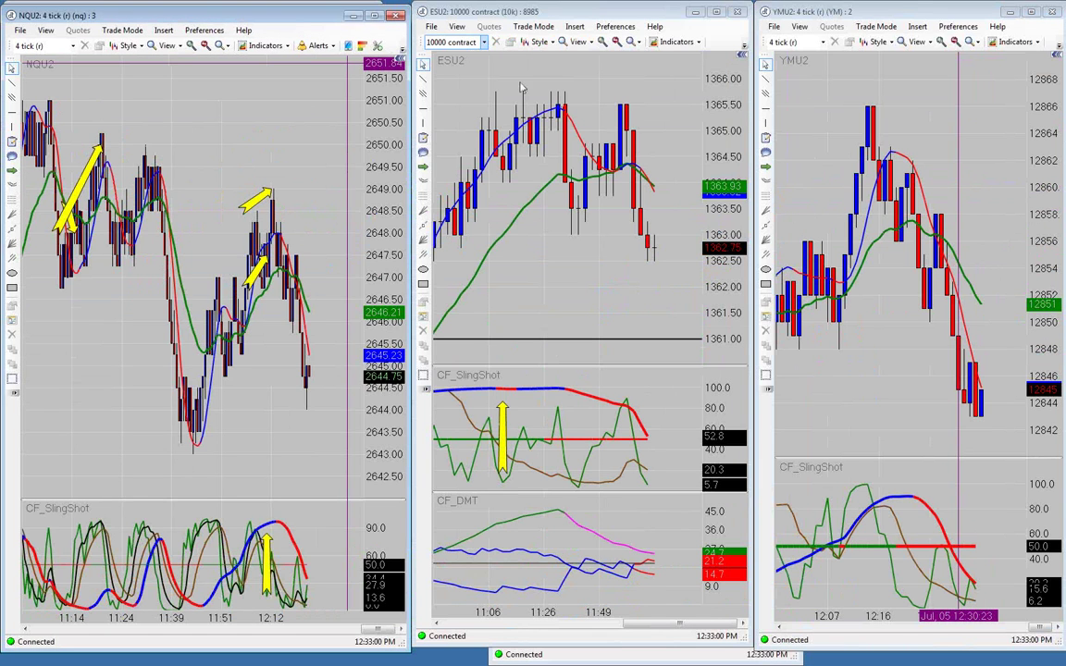
- Nudge the NQU2 chart window into place and zoom it in three times
{"action": "left_click_drag", "start_coordinate": [256, 17], "coordinate": [254, 14]}
{"action": "left_click", "coordinate": [203, 43]}
{"action": "left_click", "coordinate": [202, 43]}
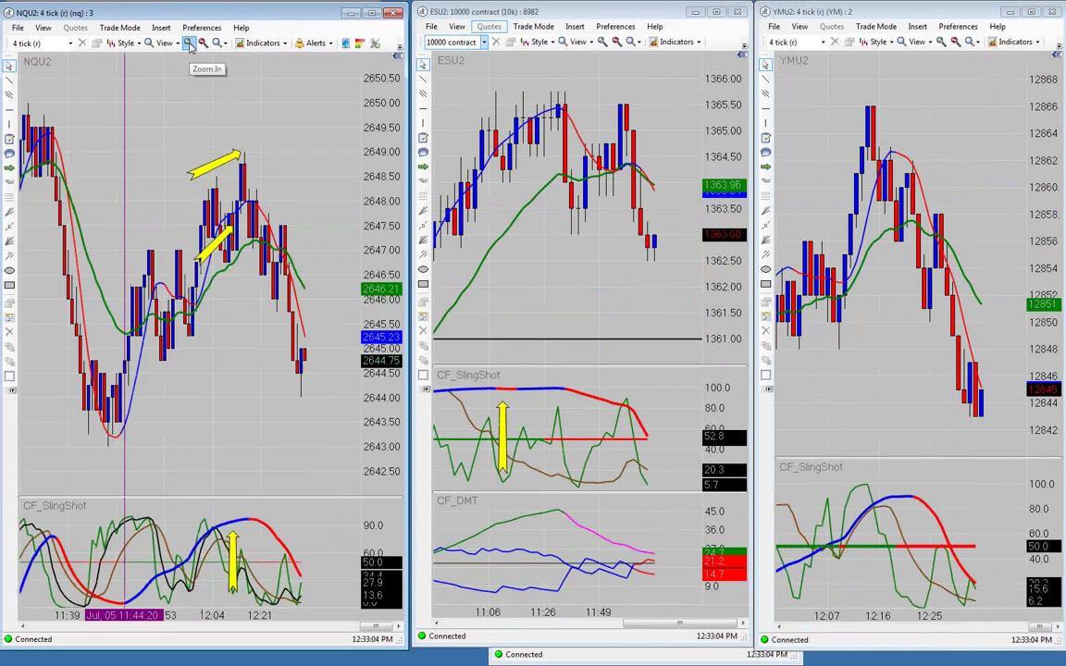
{"action": "left_click", "coordinate": [203, 43]}
{"action": "left_click_drag", "start_coordinate": [286, 19], "coordinate": [287, 18]}
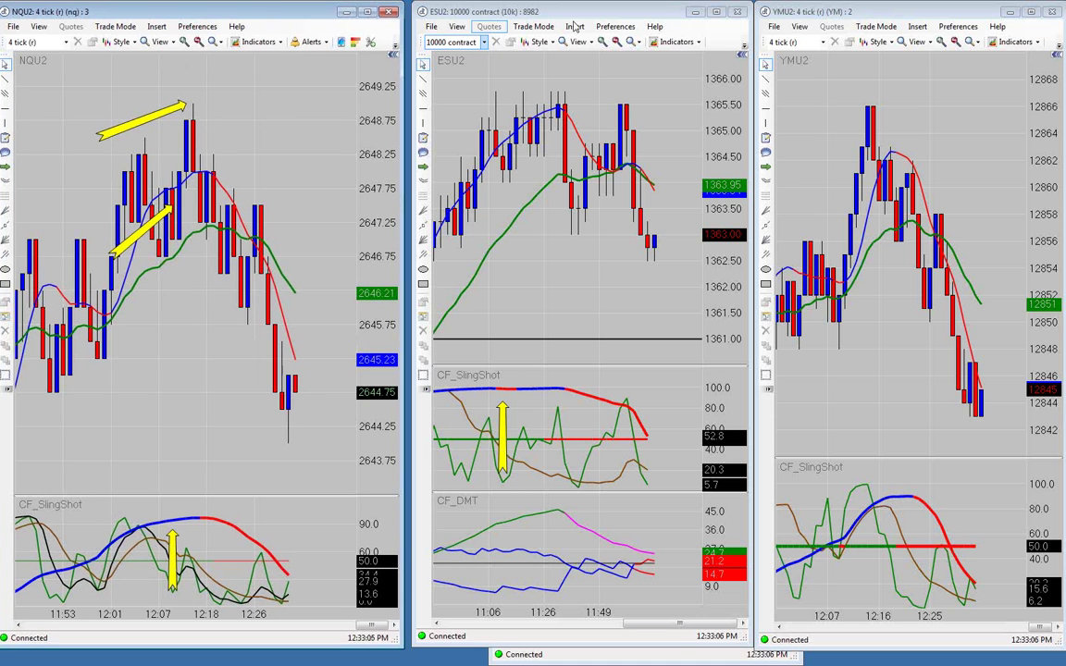
- Maximize the ESU2 chart, zoom out three times, and pan back through the morning bars
{"action": "left_click", "coordinate": [670, 112]}
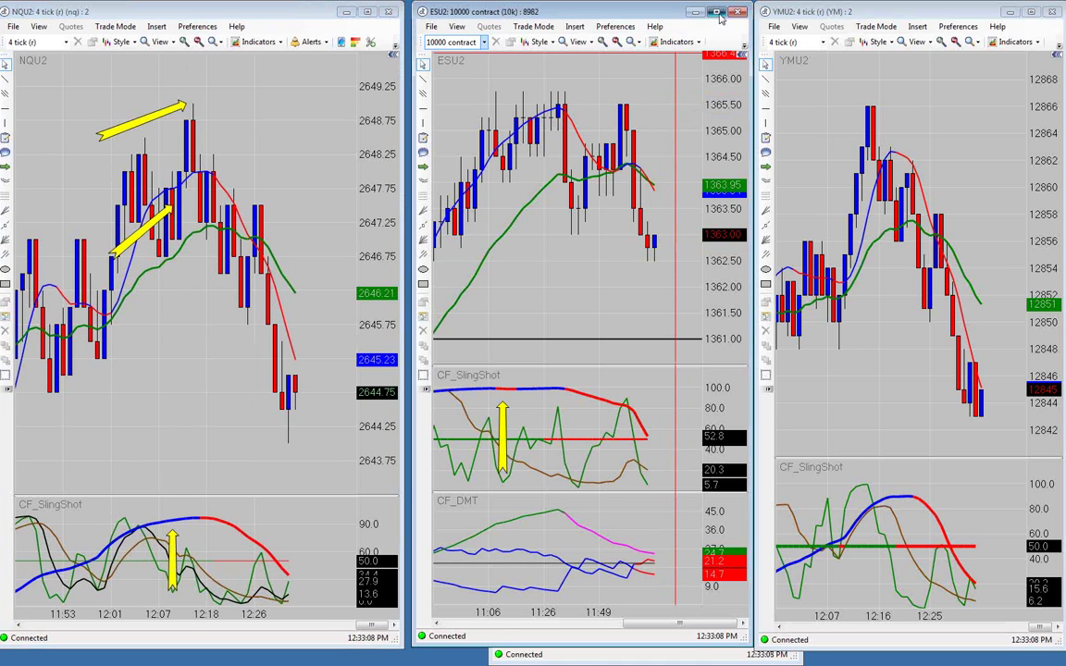
{"action": "left_click", "coordinate": [716, 12]}
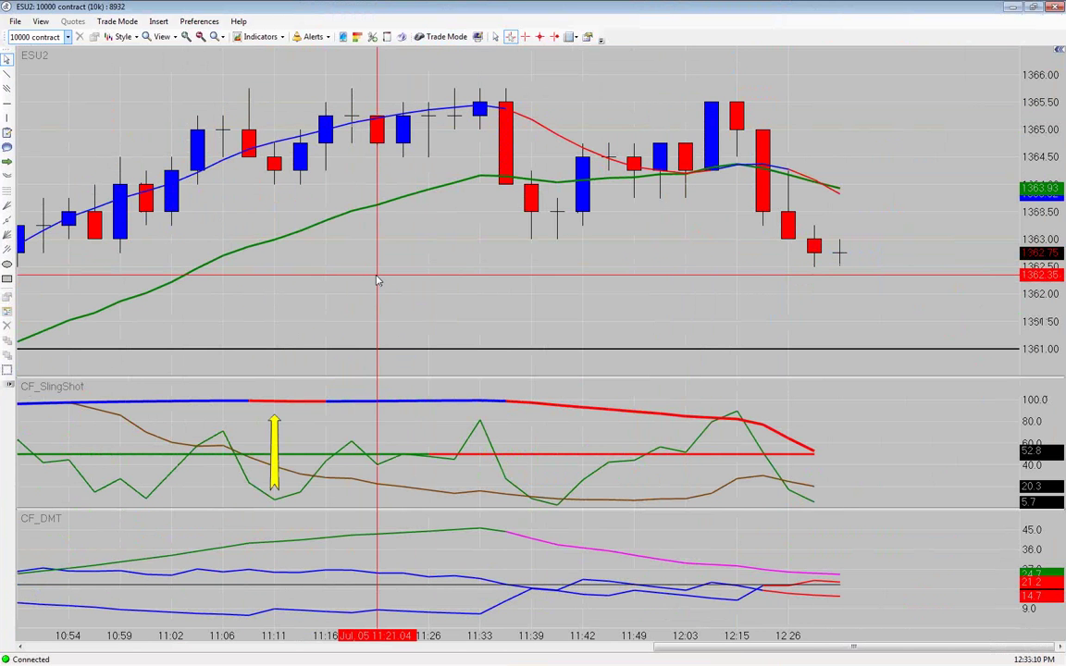
{"action": "scroll", "coordinate": [377, 280], "scroll_direction": "up", "scroll_amount": 5}
{"action": "left_click", "coordinate": [202, 37]}
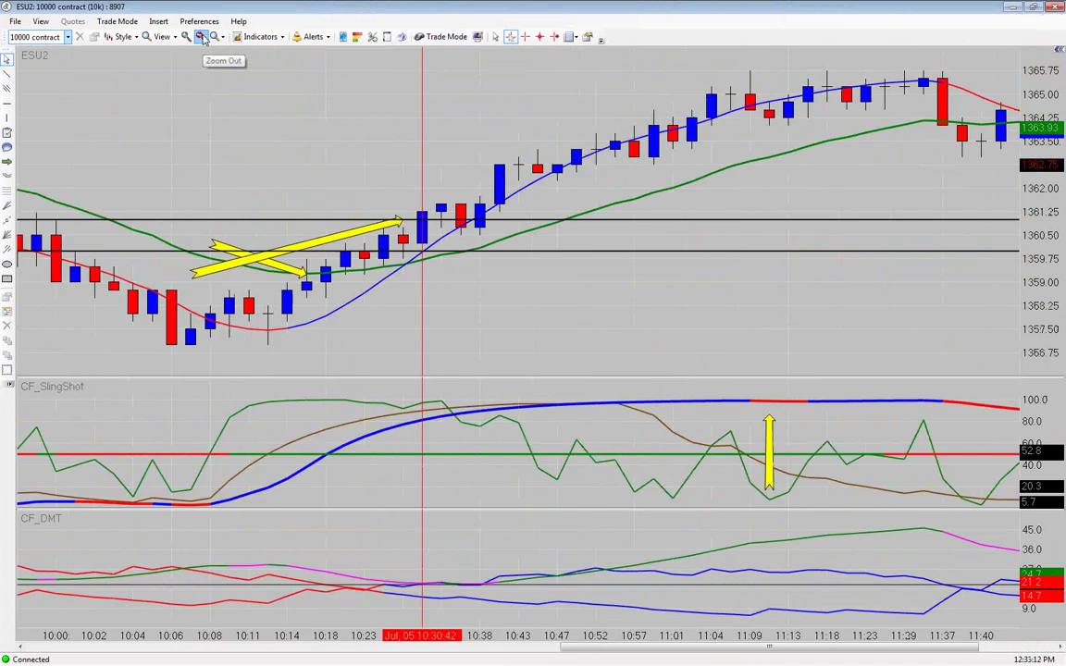
{"action": "left_click", "coordinate": [202, 37]}
{"action": "left_click", "coordinate": [202, 37]}
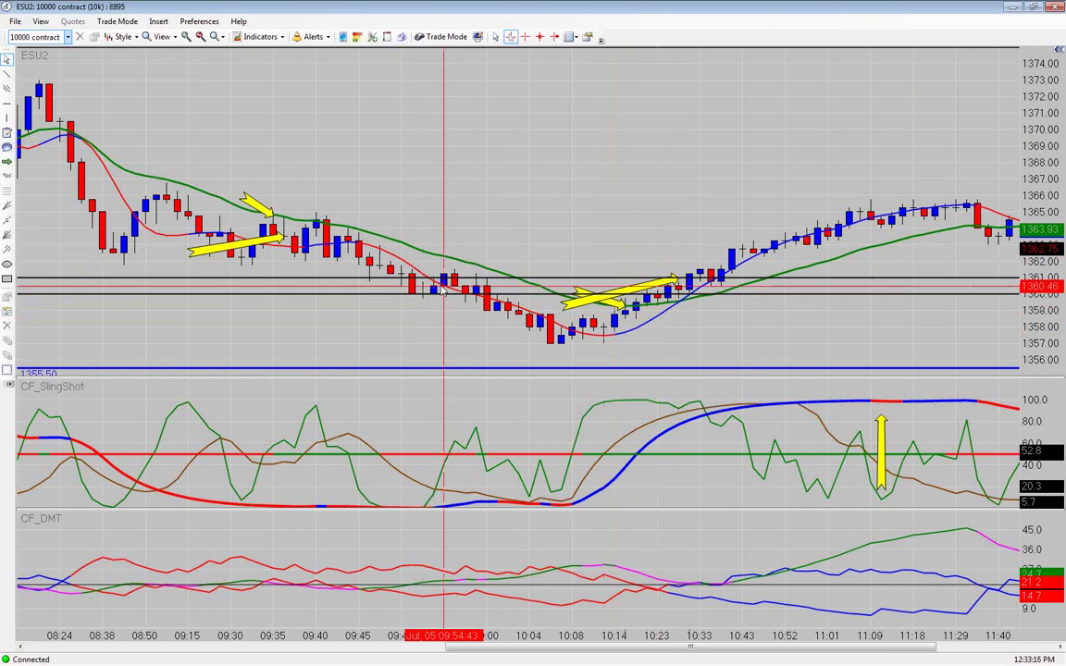
{"action": "left_click_drag", "start_coordinate": [291, 309], "coordinate": [437, 311]}
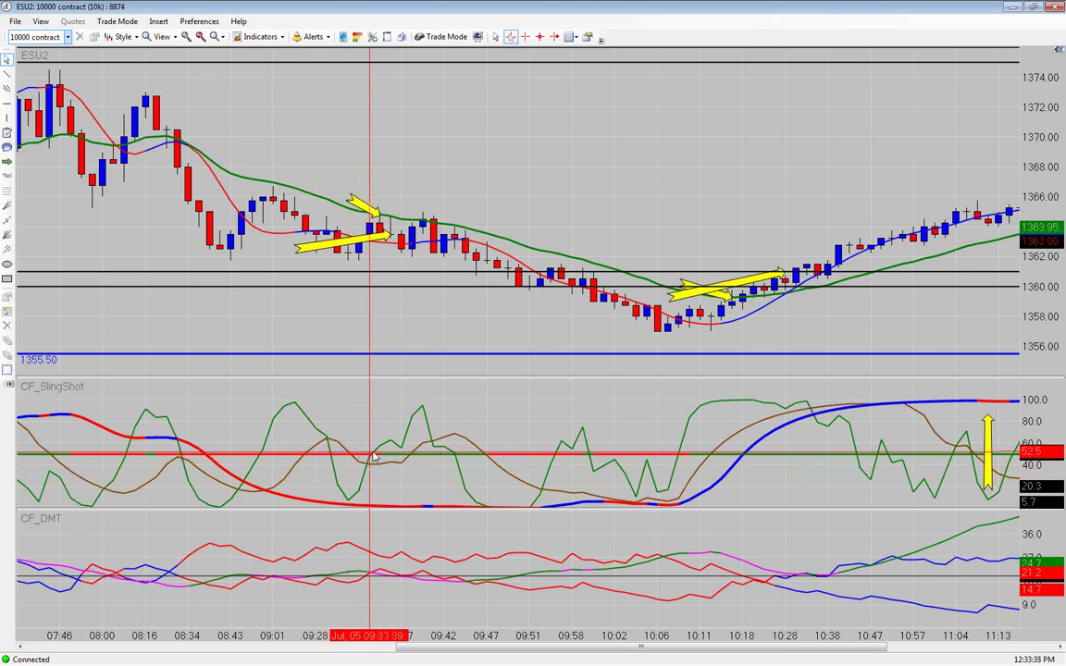
{"action": "scroll", "coordinate": [352, 349], "scroll_direction": "down", "scroll_amount": 3}
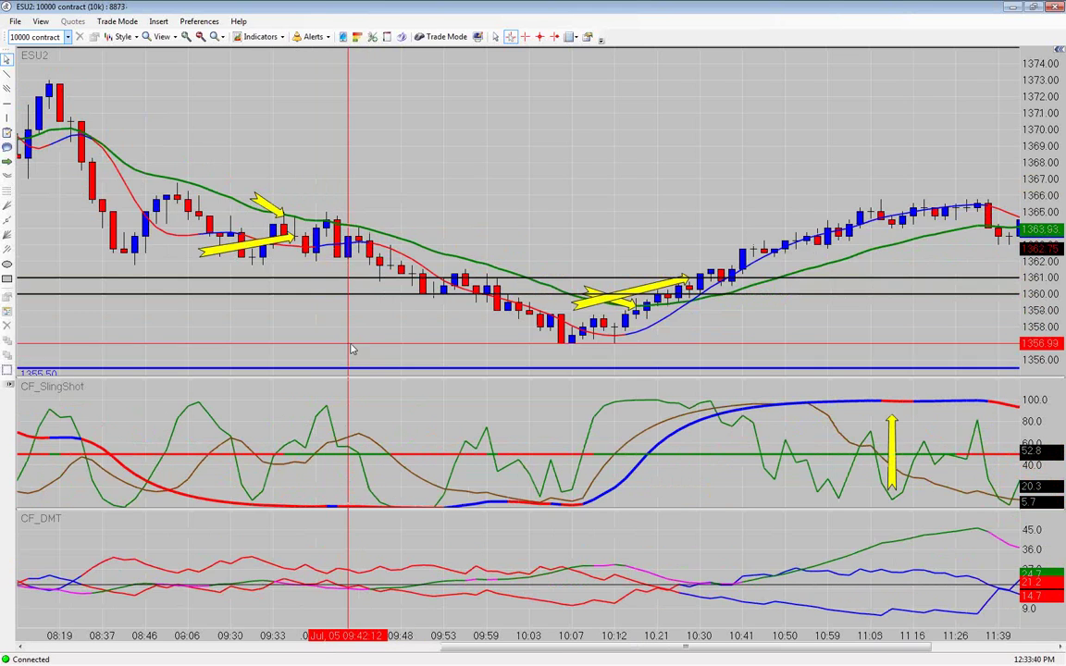
{"action": "scroll", "coordinate": [351, 349], "scroll_direction": "down", "scroll_amount": 3}
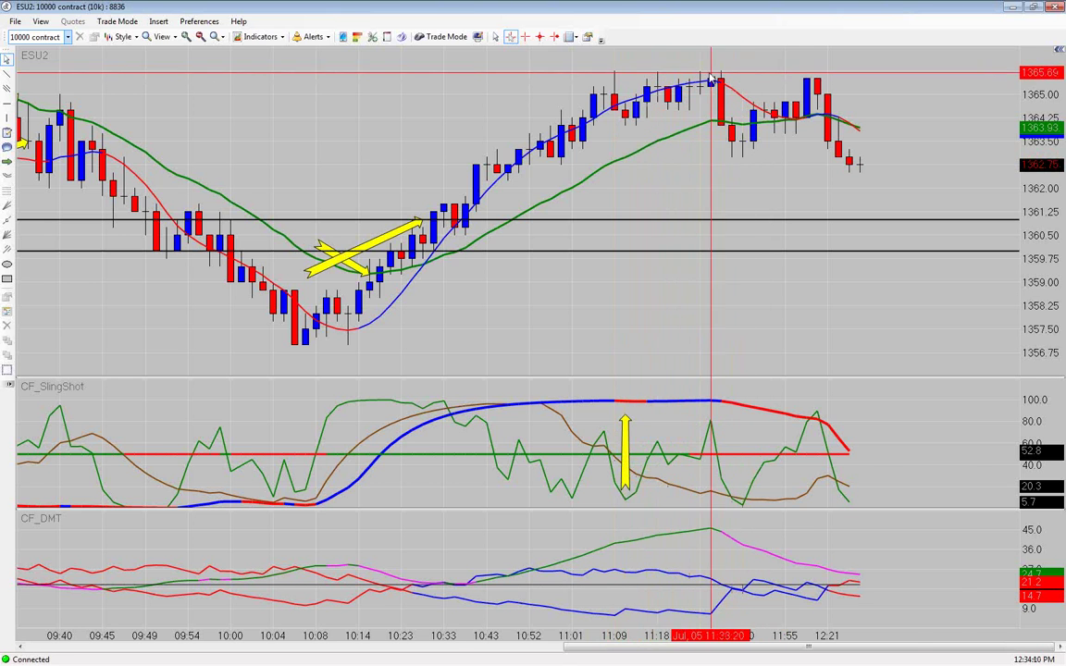
{"action": "scroll", "coordinate": [424, 96], "scroll_direction": "up", "scroll_amount": 5}
{"action": "scroll", "coordinate": [424, 96], "scroll_direction": "down", "scroll_amount": 5}
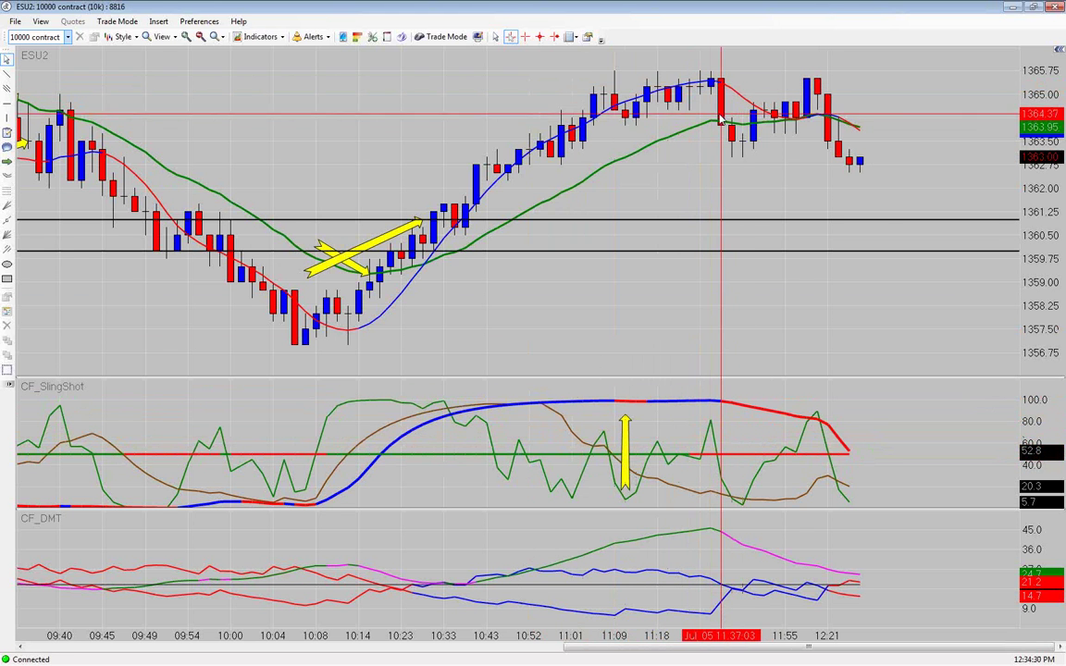
- Tile the ESU2 chart again, then maximize and restore the YMU2 chart
{"action": "left_click", "coordinate": [1032, 8]}
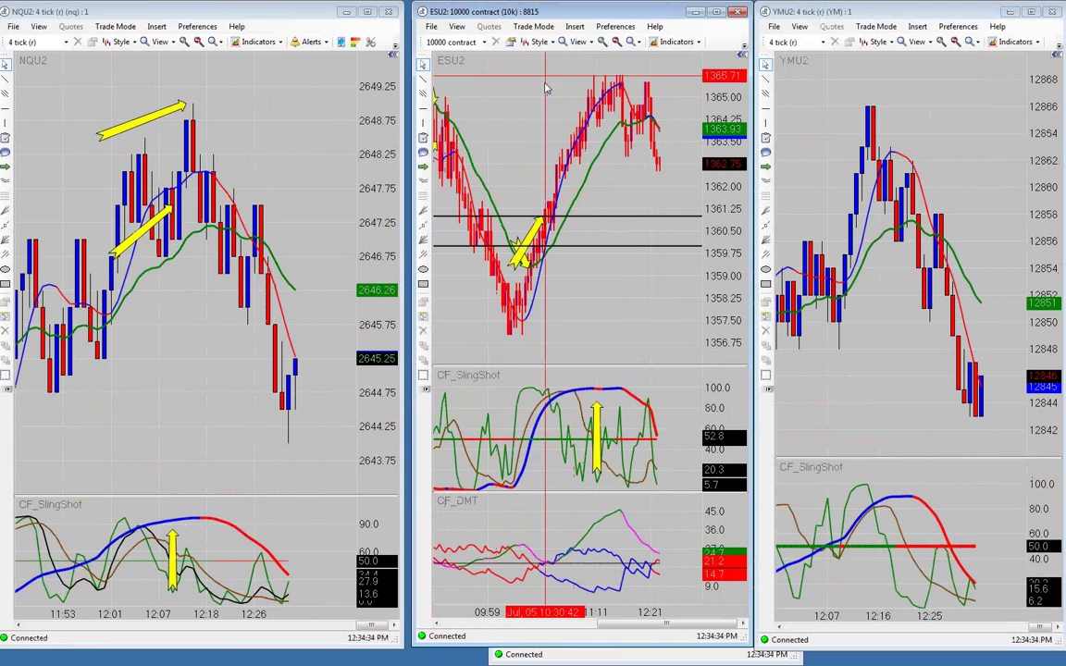
{"action": "scroll", "coordinate": [624, 83], "scroll_direction": "up", "scroll_amount": 3}
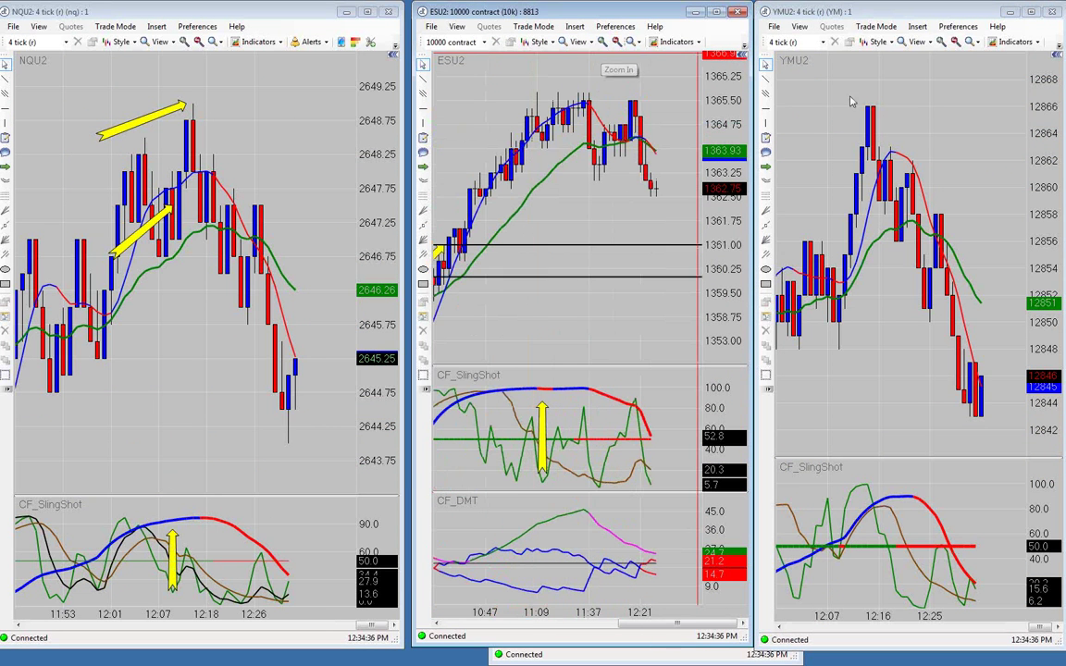
{"action": "left_click", "coordinate": [1032, 11]}
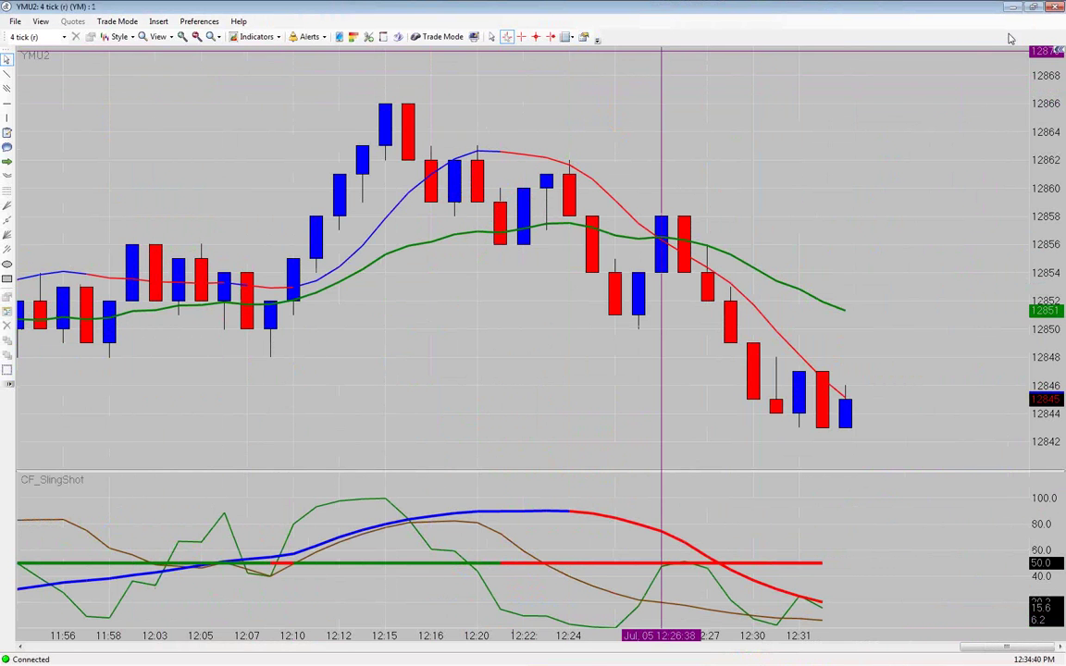
{"action": "left_click", "coordinate": [1034, 7]}
- Switch the ESU2 chart to 50000-contract bars and return it to its tiled size
{"action": "left_click", "coordinate": [574, 17]}
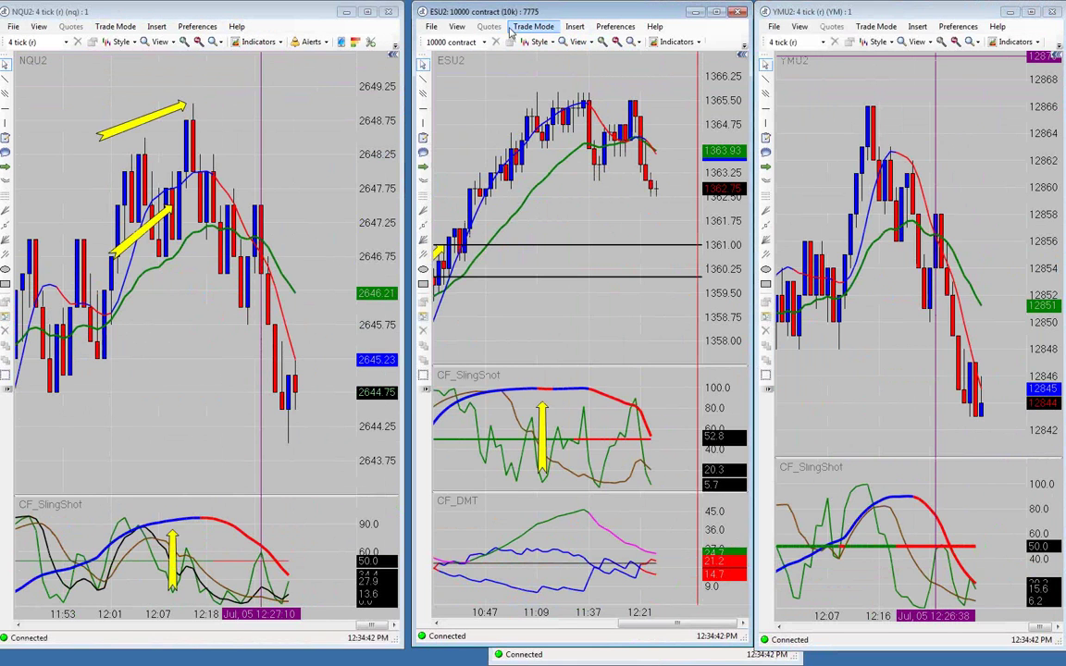
{"action": "left_click", "coordinate": [68, 37]}
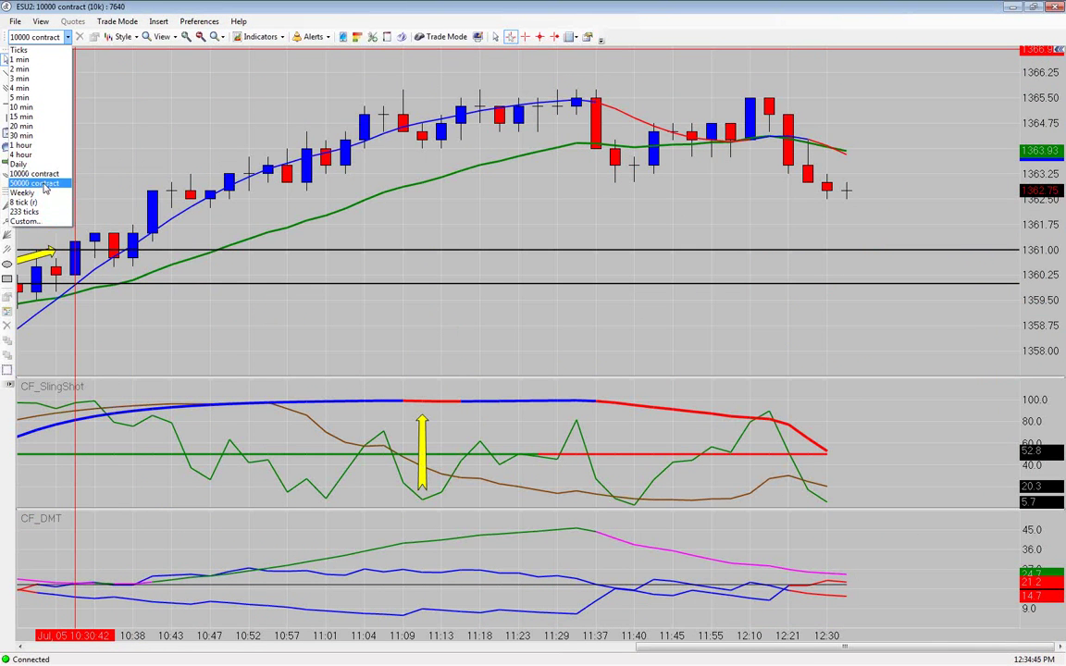
{"action": "left_click", "coordinate": [41, 183]}
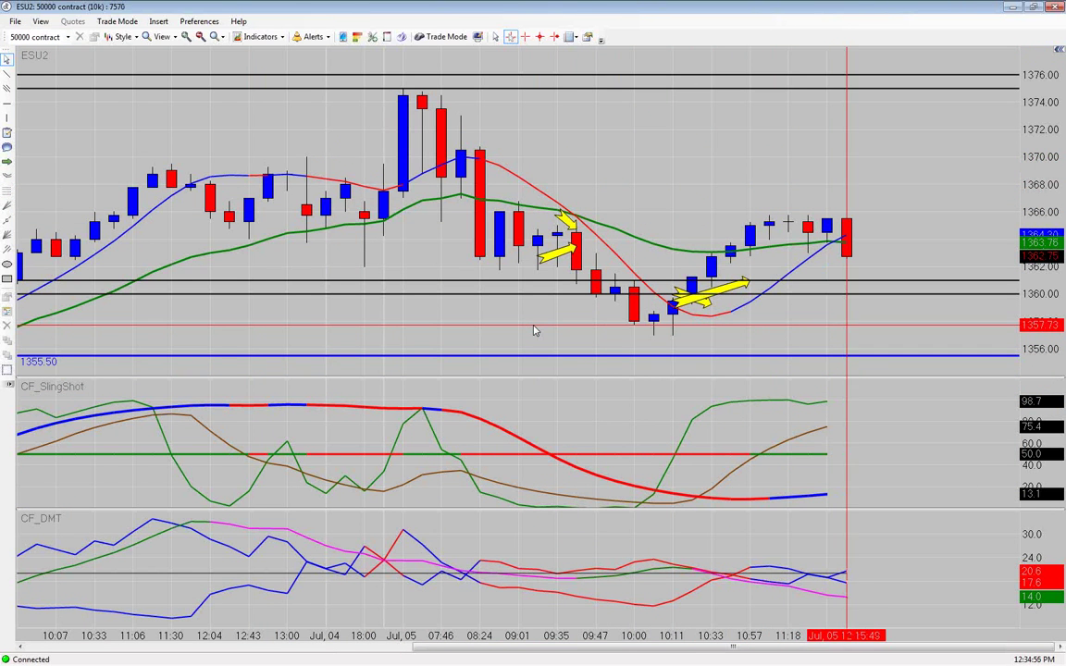
{"action": "left_click", "coordinate": [1037, 9]}
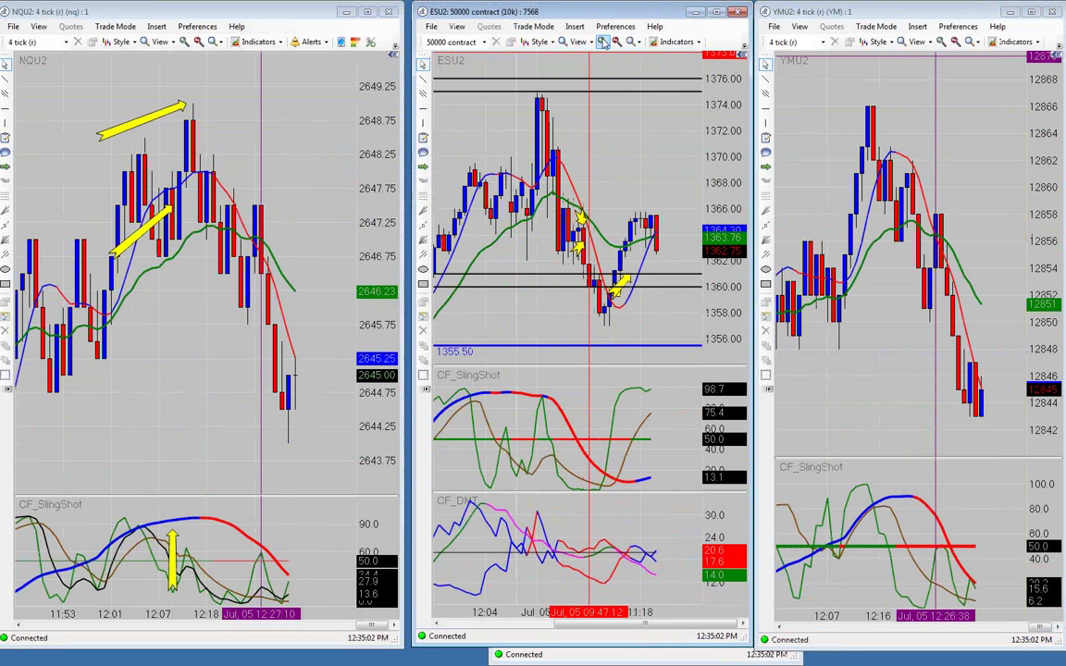
- Zoom in twice on the ESU2 chart and maximize the YMU2 chart
{"action": "left_click", "coordinate": [602, 43]}
{"action": "left_click", "coordinate": [602, 43]}
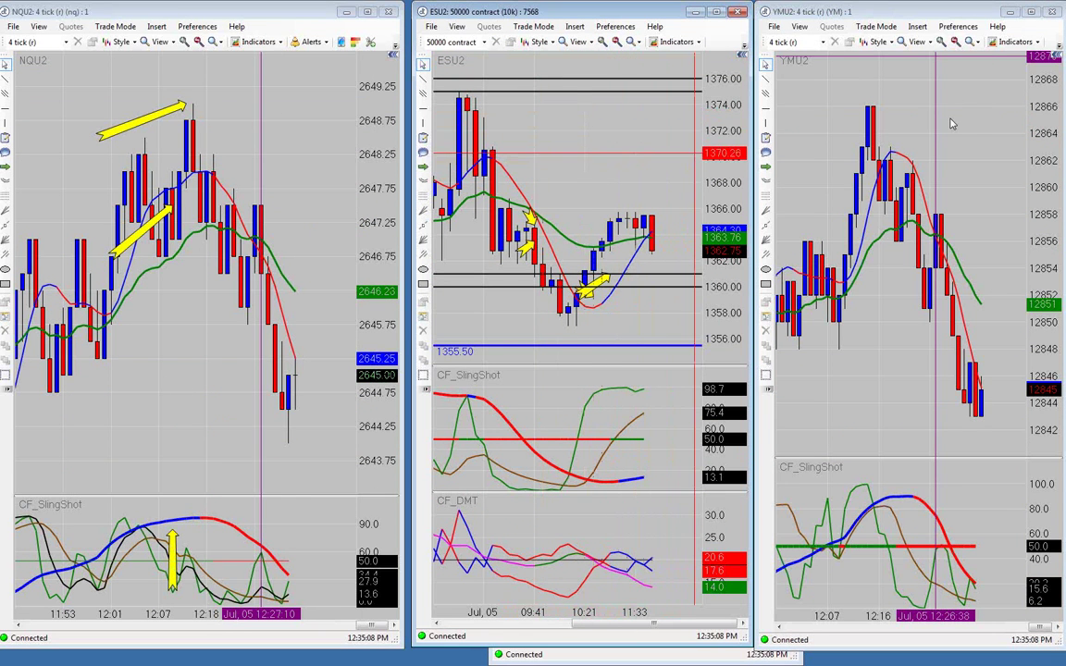
{"action": "left_click", "coordinate": [1033, 12]}
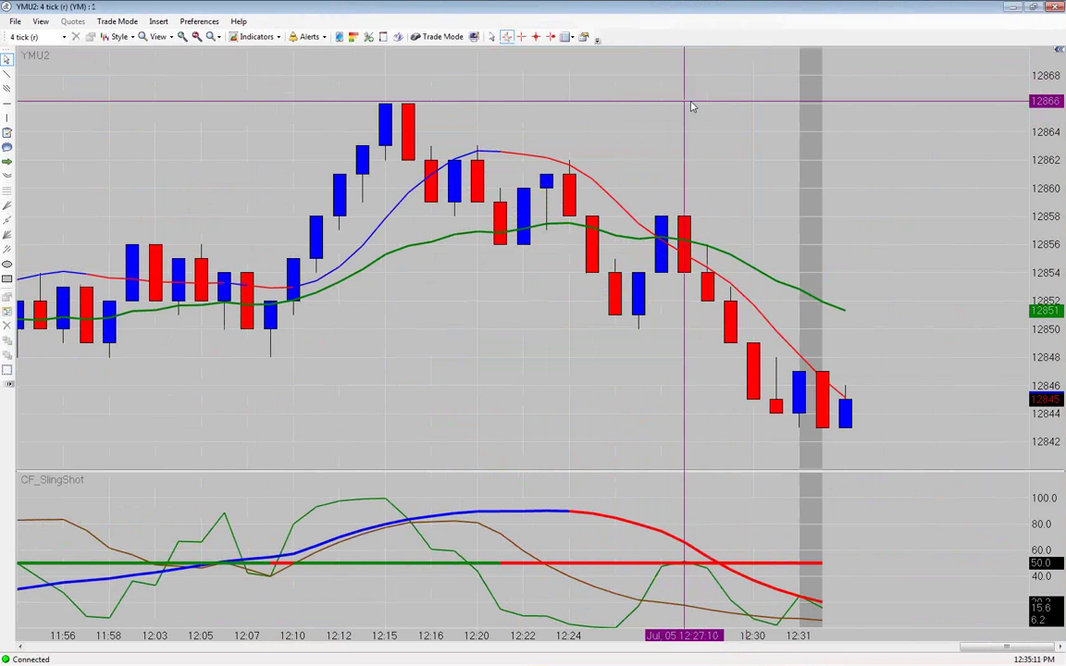
- Zoom the YMU2 chart out twice and scroll back through its circled setups
{"action": "left_click", "coordinate": [196, 37]}
{"action": "scroll", "coordinate": [288, 202], "scroll_direction": "up", "scroll_amount": 4}
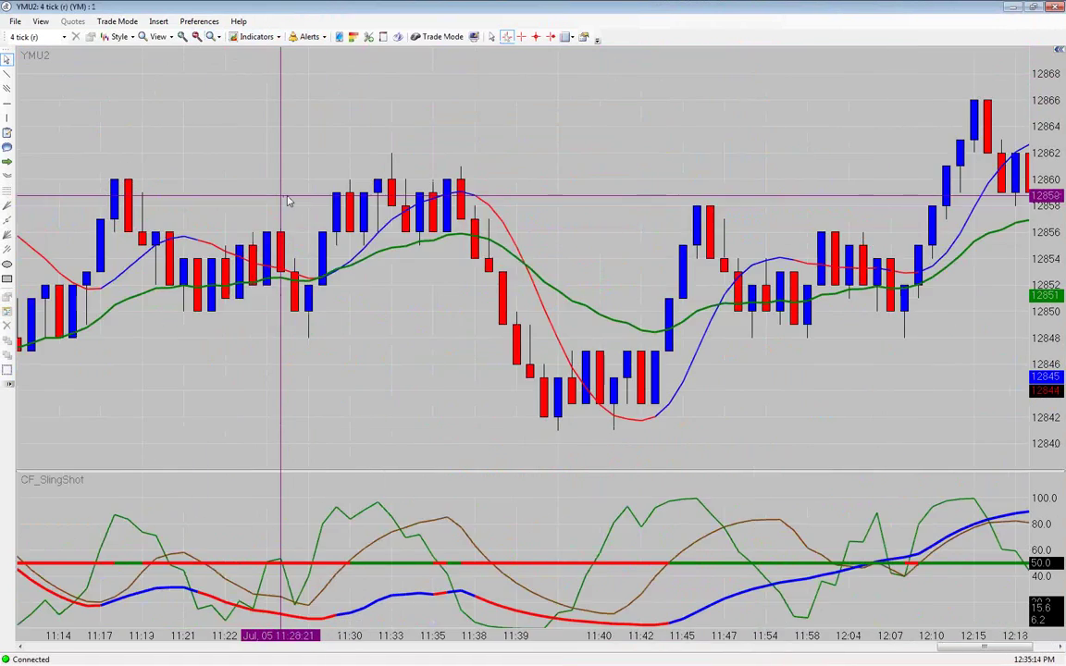
{"action": "scroll", "coordinate": [288, 201], "scroll_direction": "up", "scroll_amount": 4}
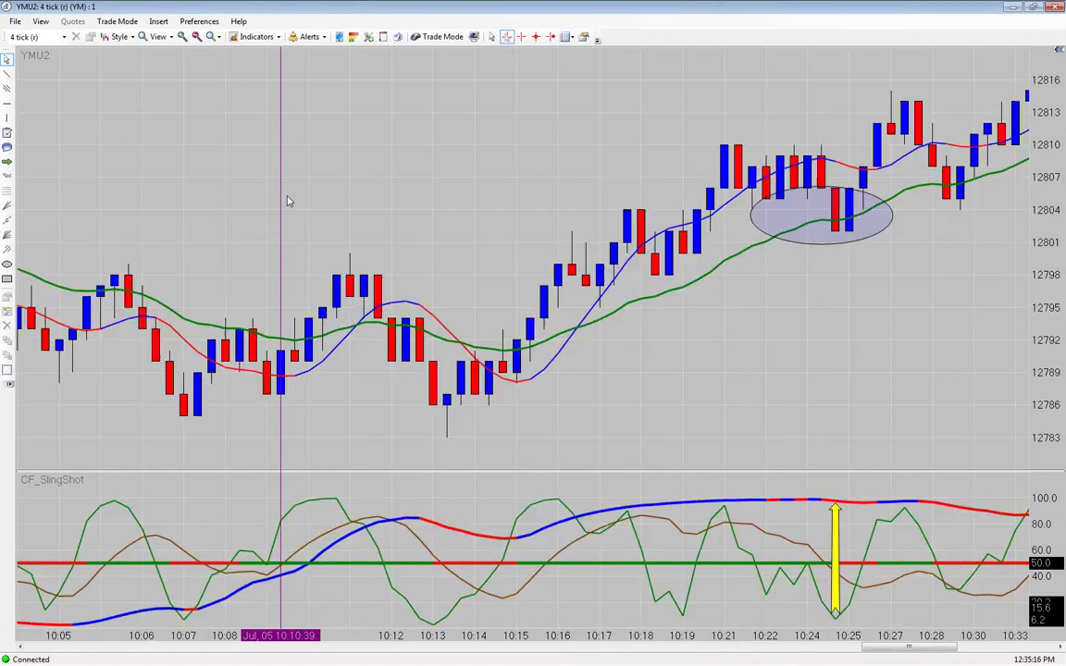
{"action": "scroll", "coordinate": [288, 202], "scroll_direction": "up", "scroll_amount": 5}
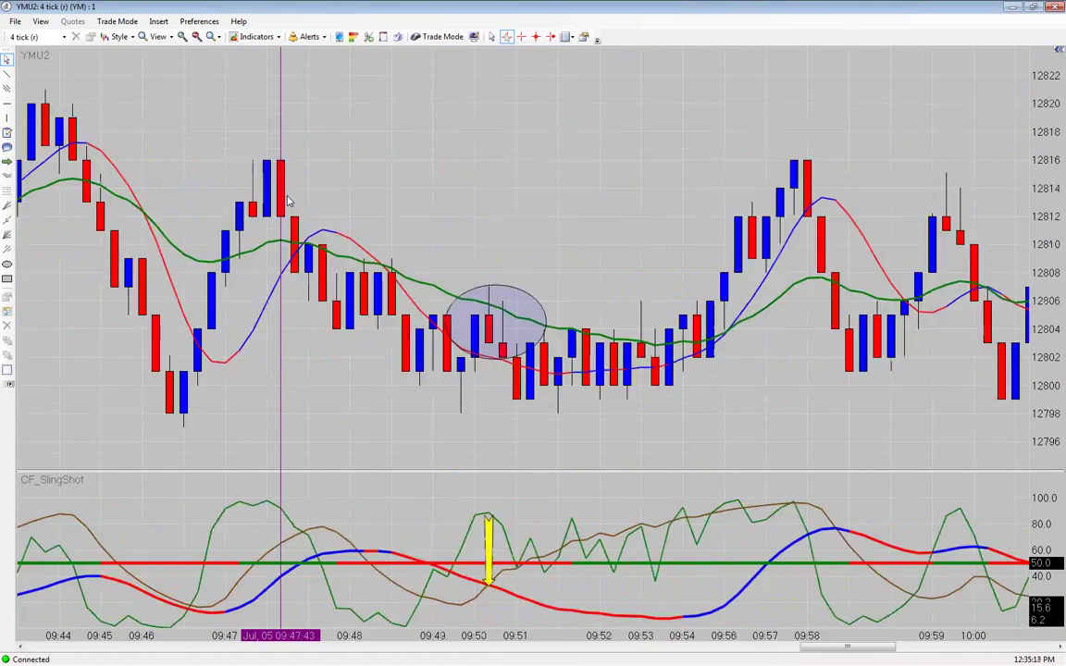
{"action": "scroll", "coordinate": [288, 202], "scroll_direction": "up", "scroll_amount": 3}
{"action": "left_click", "coordinate": [197, 37]}
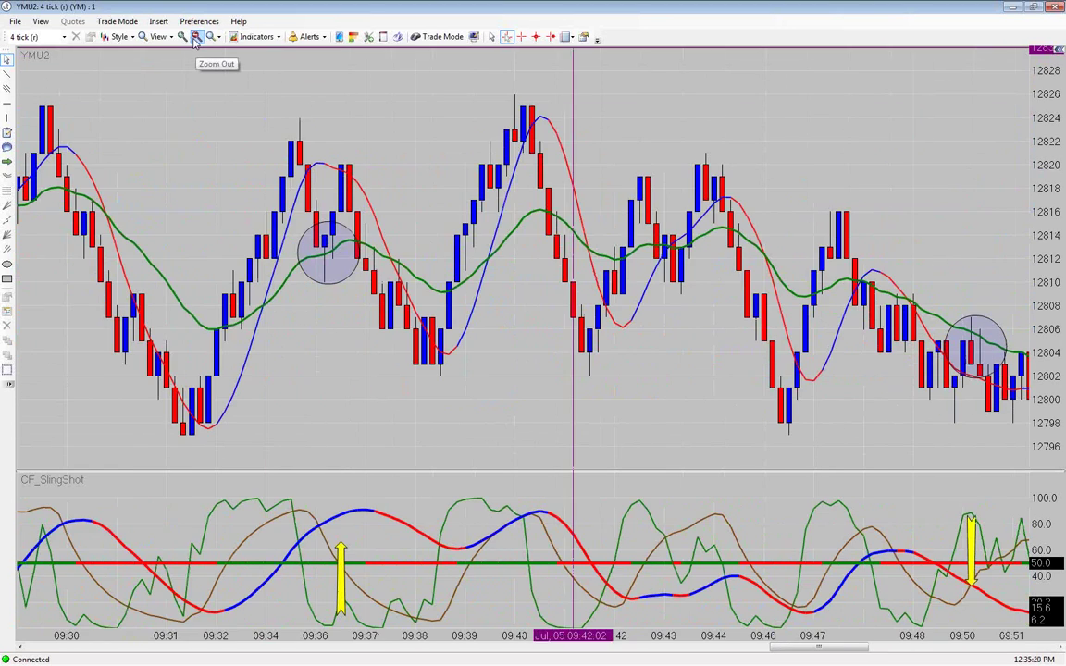
{"action": "scroll", "coordinate": [118, 246], "scroll_direction": "up", "scroll_amount": 3}
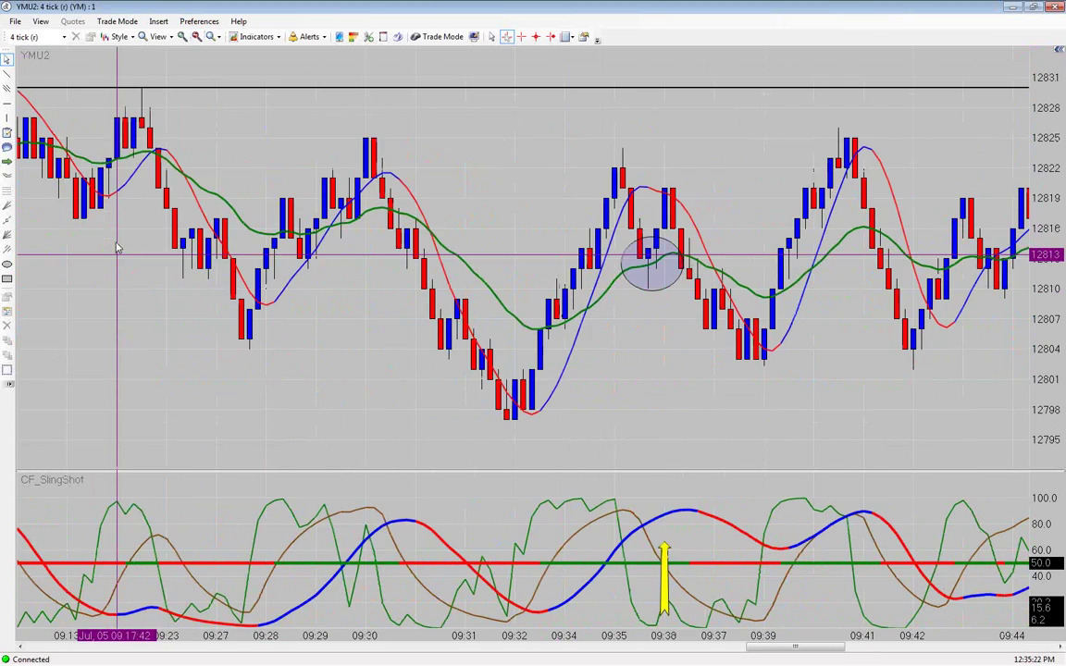
- Scroll the YMU2 chart forward to its latest bars through 12:32
{"action": "scroll", "coordinate": [214, 222], "scroll_direction": "down", "scroll_amount": 3}
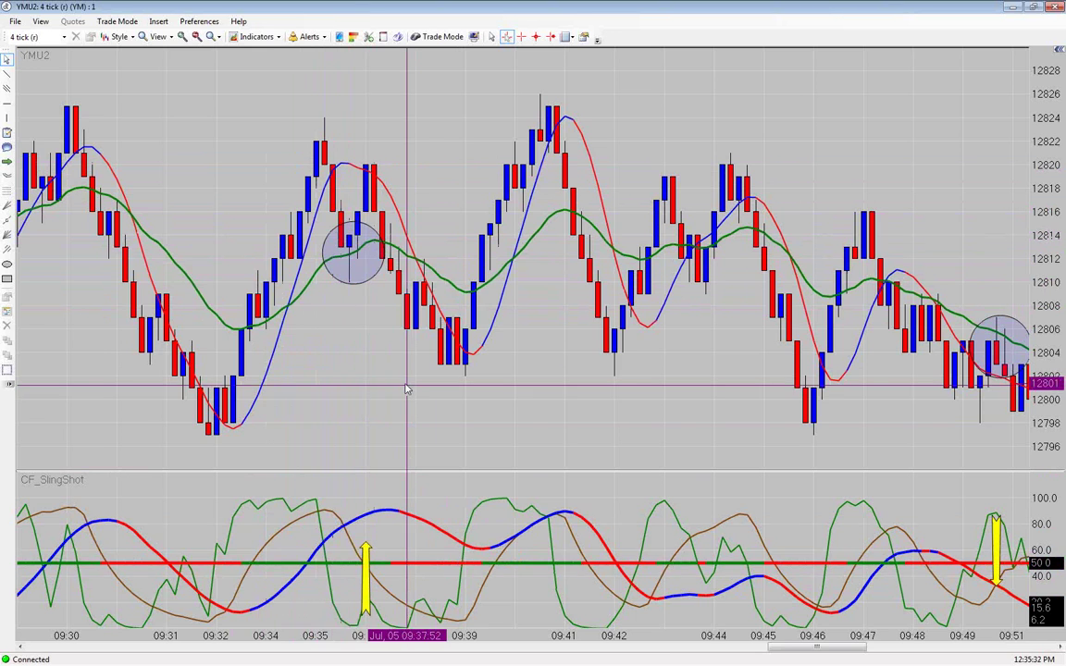
{"action": "scroll", "coordinate": [405, 385], "scroll_direction": "down", "scroll_amount": 5}
{"action": "scroll", "coordinate": [362, 362], "scroll_direction": "down", "scroll_amount": 4}
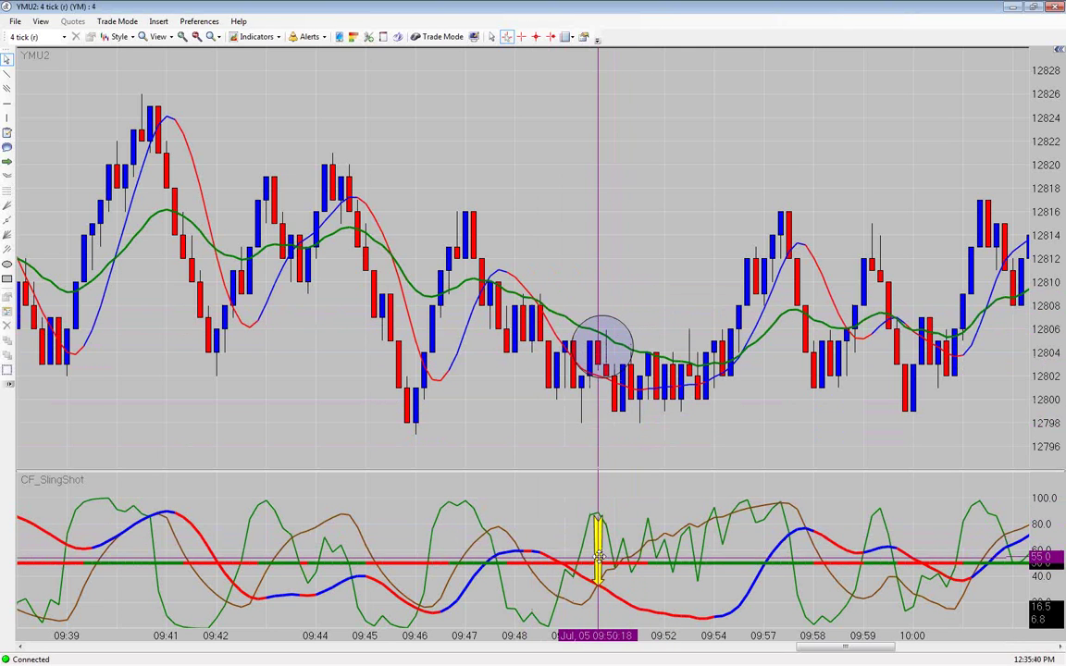
{"action": "scroll", "coordinate": [580, 421], "scroll_direction": "down", "scroll_amount": 5}
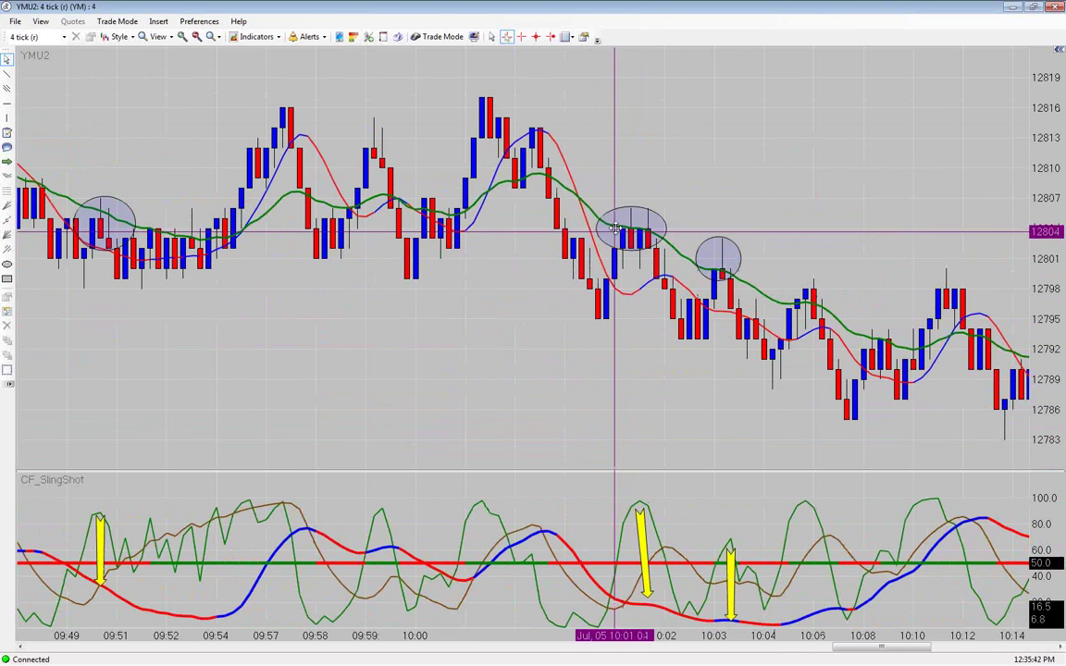
{"action": "scroll", "coordinate": [726, 287], "scroll_direction": "down", "scroll_amount": 3}
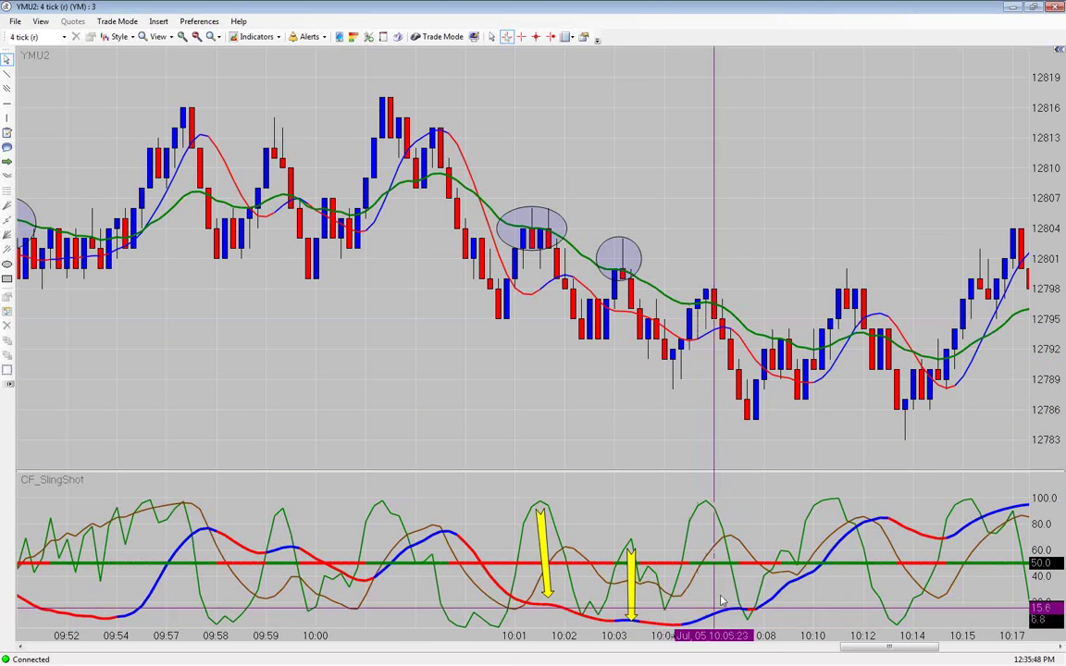
{"action": "scroll", "coordinate": [691, 357], "scroll_direction": "down", "scroll_amount": 10}
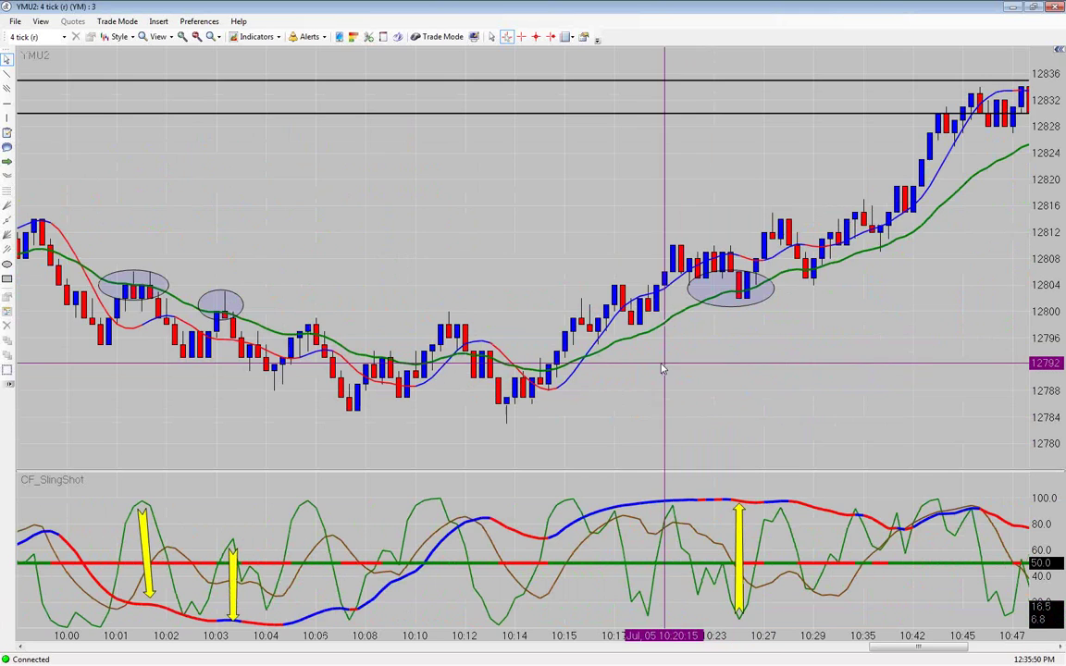
{"action": "scroll", "coordinate": [662, 368], "scroll_direction": "down", "scroll_amount": 5}
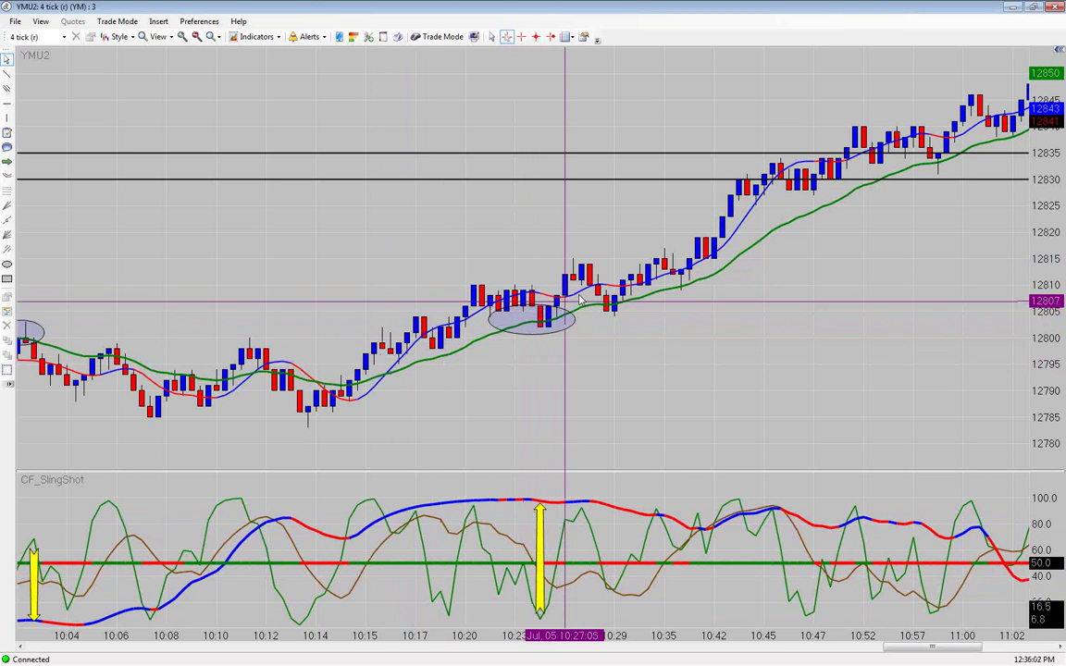
{"action": "scroll", "coordinate": [772, 206], "scroll_direction": "right", "scroll_amount": 5}
{"action": "scroll", "coordinate": [772, 205], "scroll_direction": "right", "scroll_amount": 4}
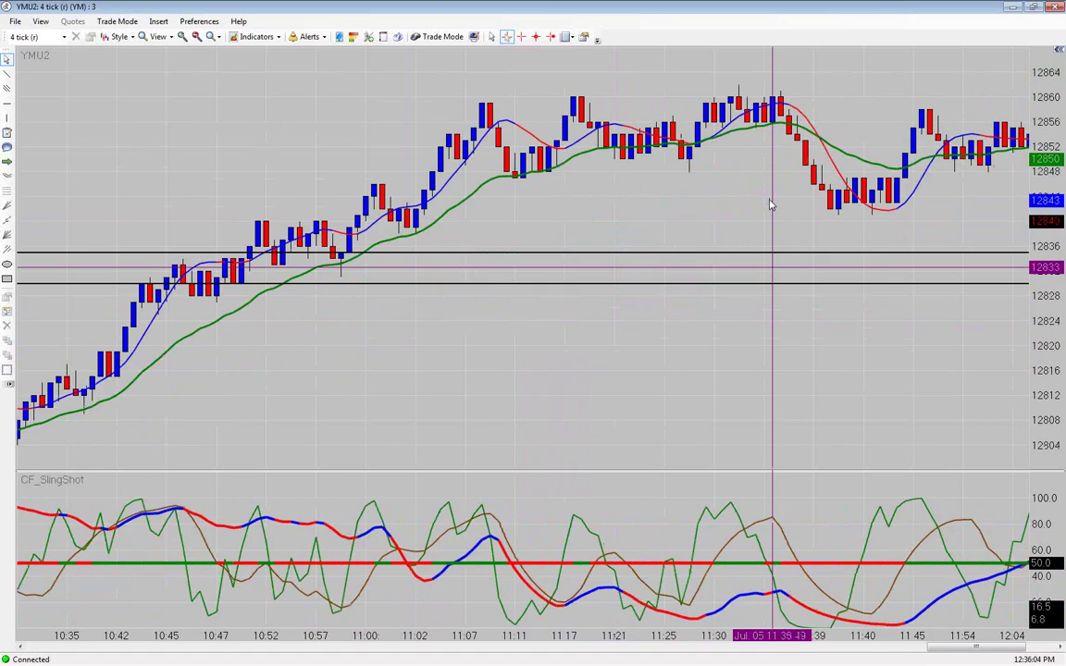
{"action": "scroll", "coordinate": [939, 194], "scroll_direction": "right", "scroll_amount": 6}
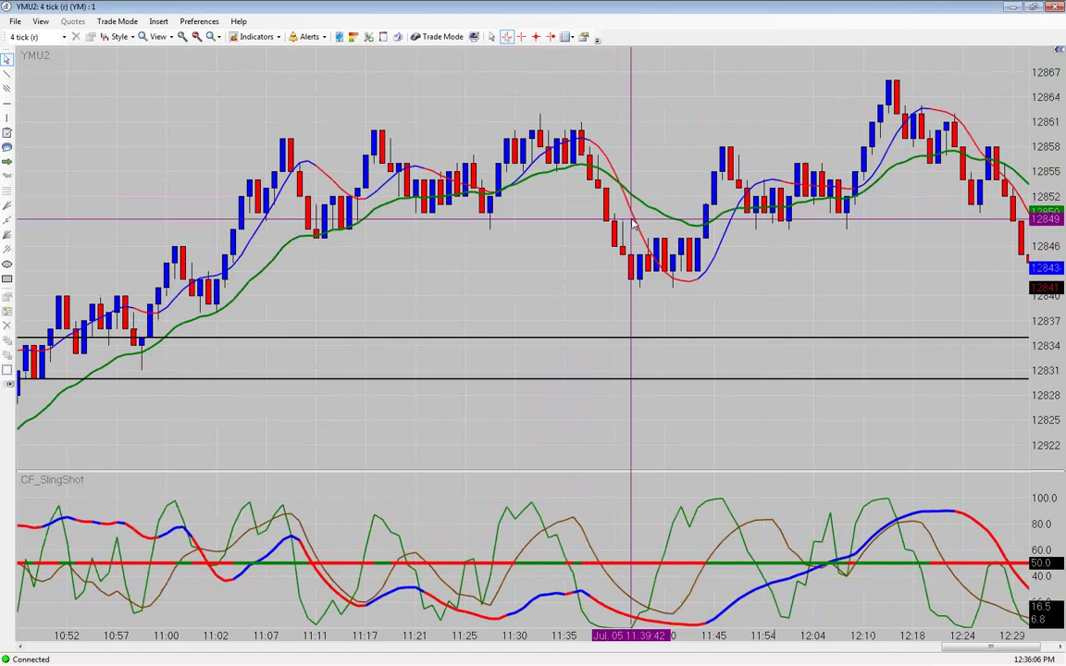
- Restore the YMU2 chart to its tile, adjust its zoom, and bring up the 6EU2 chart
{"action": "left_click", "coordinate": [1036, 7]}
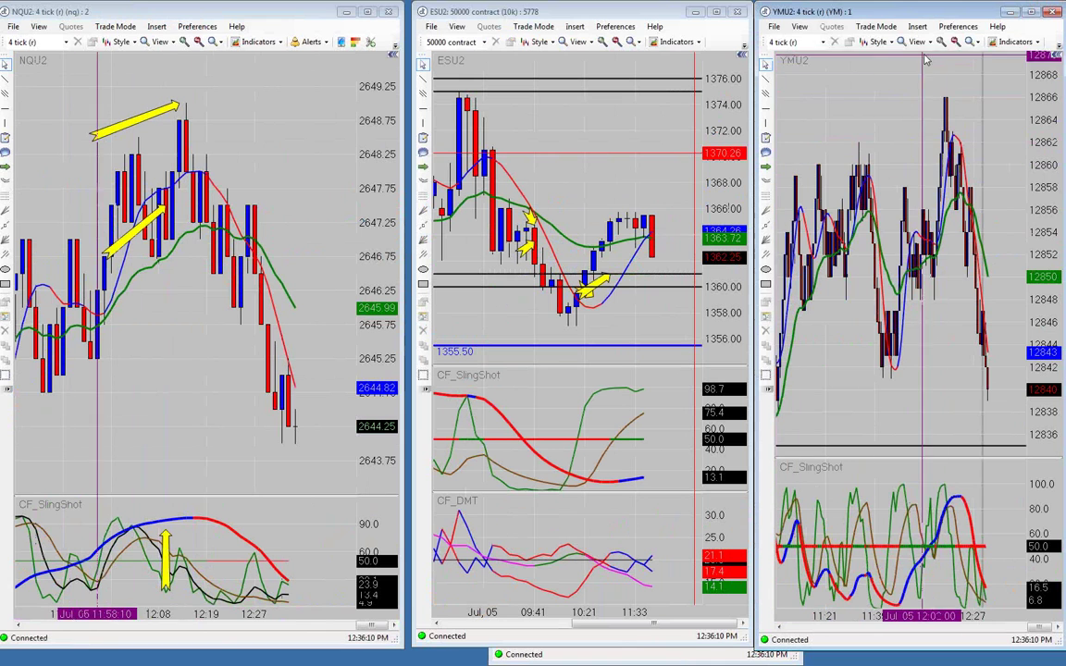
{"action": "left_click", "coordinate": [940, 43]}
{"action": "left_click", "coordinate": [939, 44]}
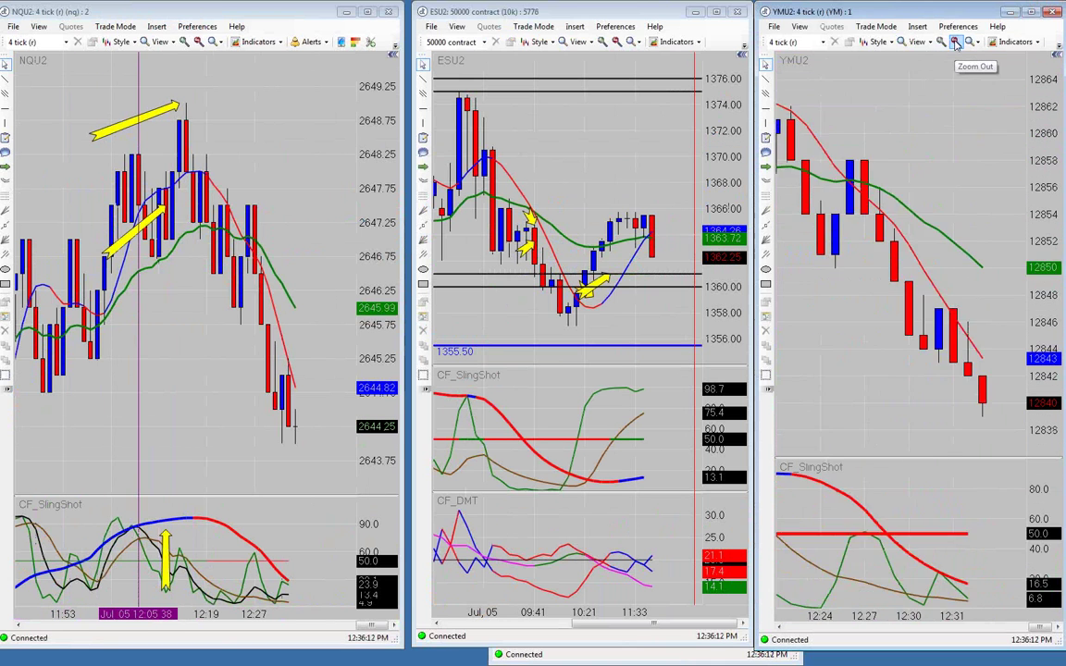
{"action": "left_click", "coordinate": [939, 44]}
{"action": "left_click", "coordinate": [939, 43]}
{"action": "left_click", "coordinate": [940, 44]}
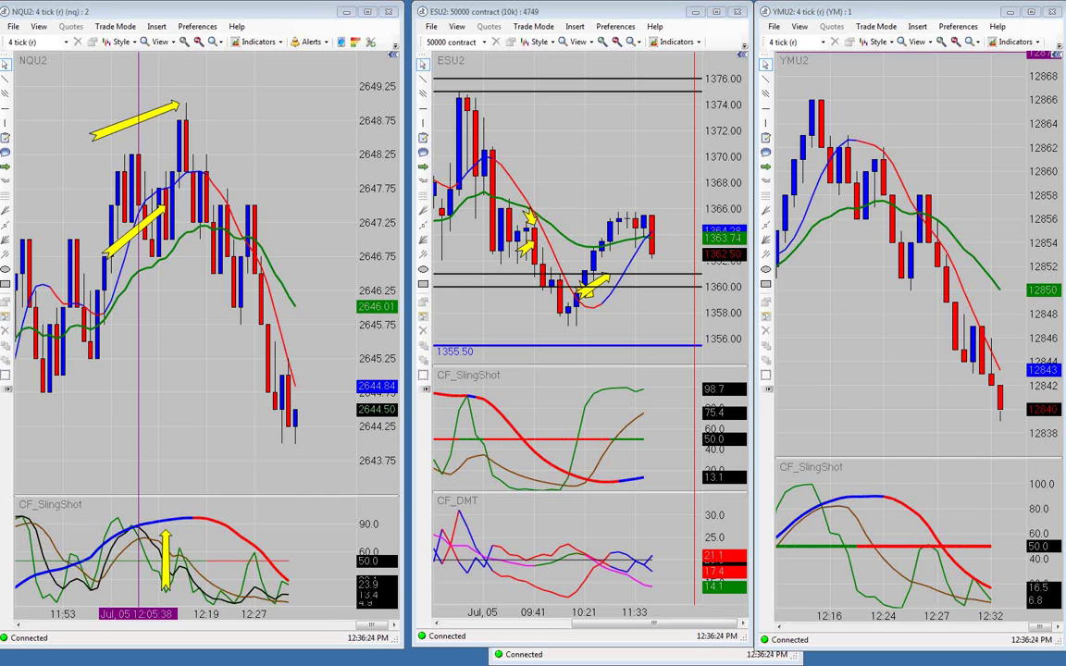
{"action": "key", "text": "alt+Tab"}
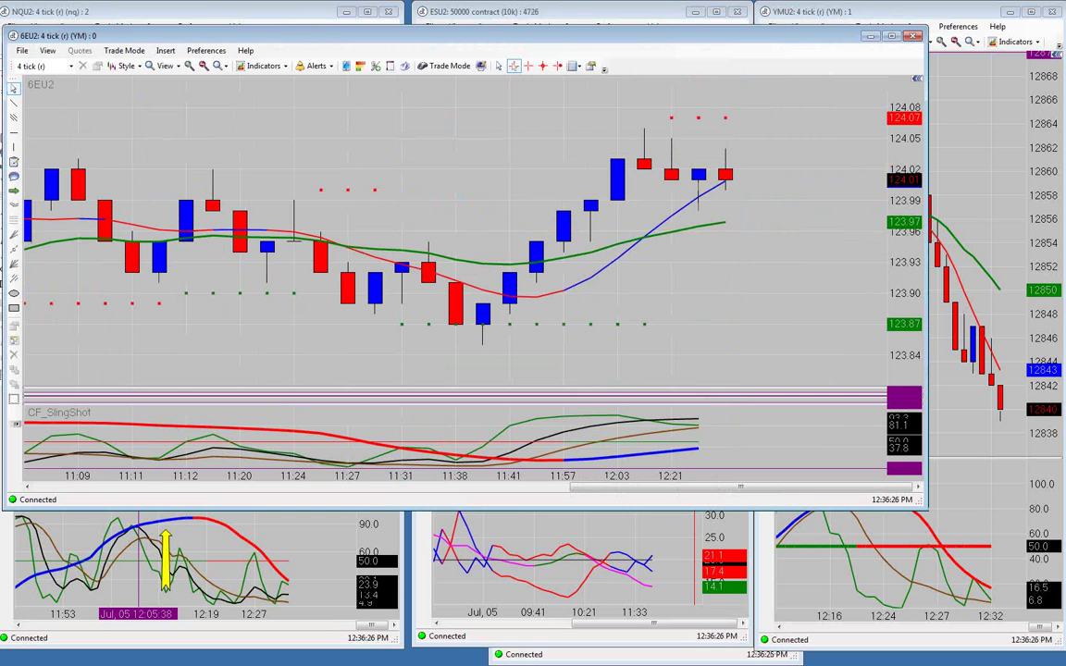
- Maximize the 6EU2 chart, zoom out four times, and scroll back in time
{"action": "left_click", "coordinate": [891, 37]}
{"action": "left_click", "coordinate": [197, 36]}
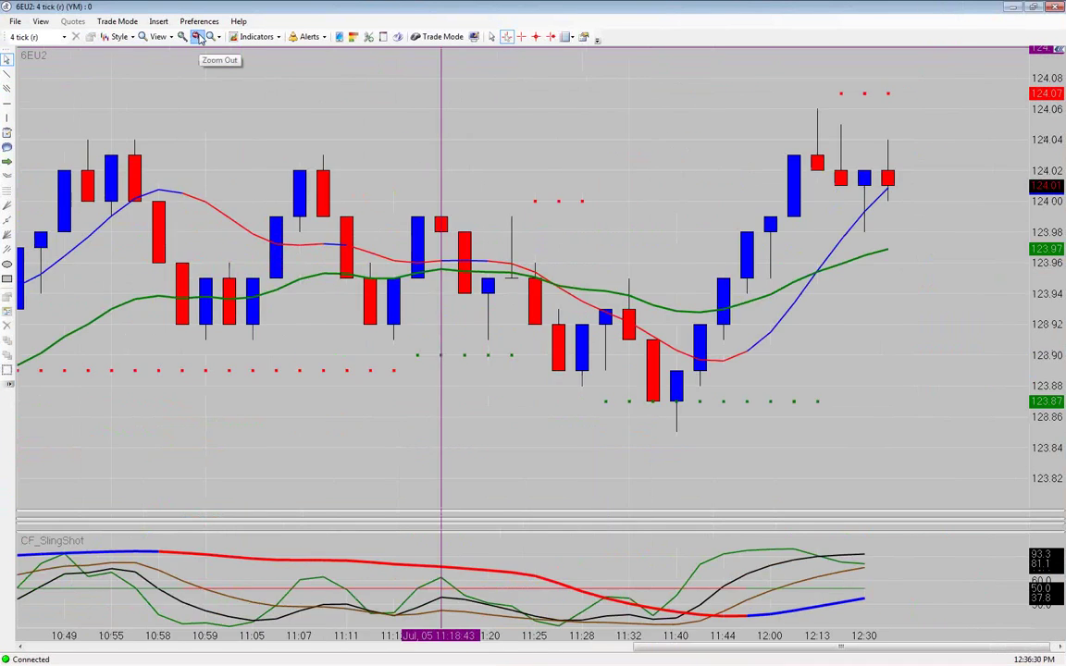
{"action": "left_click", "coordinate": [197, 36]}
{"action": "left_click", "coordinate": [197, 36]}
{"action": "left_click", "coordinate": [197, 37]}
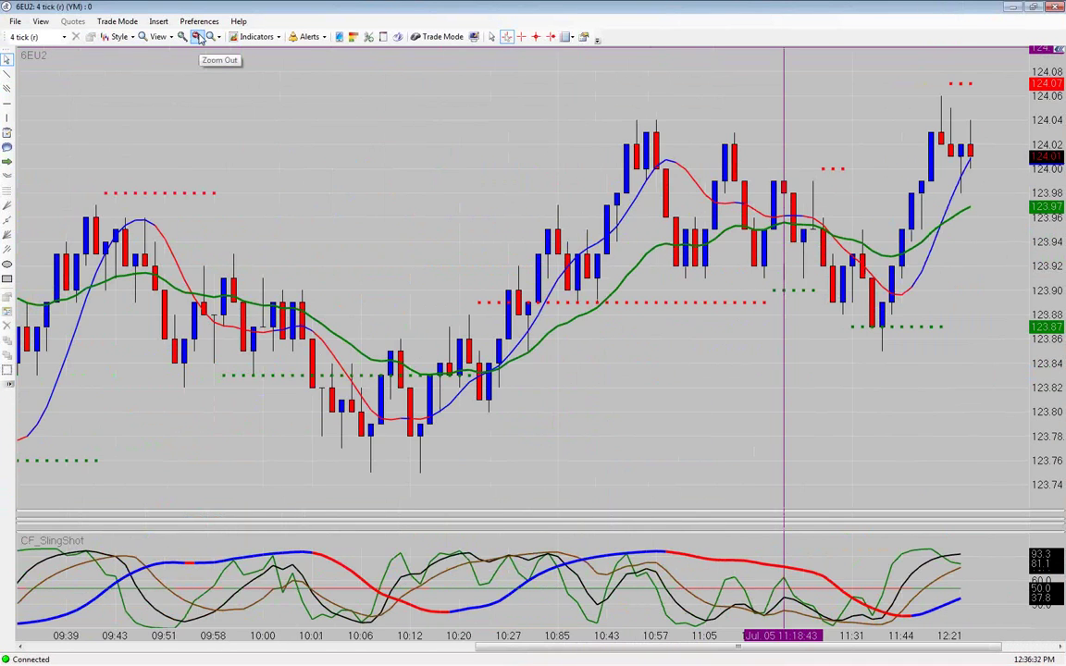
{"action": "scroll", "coordinate": [265, 164], "scroll_direction": "up", "scroll_amount": 15}
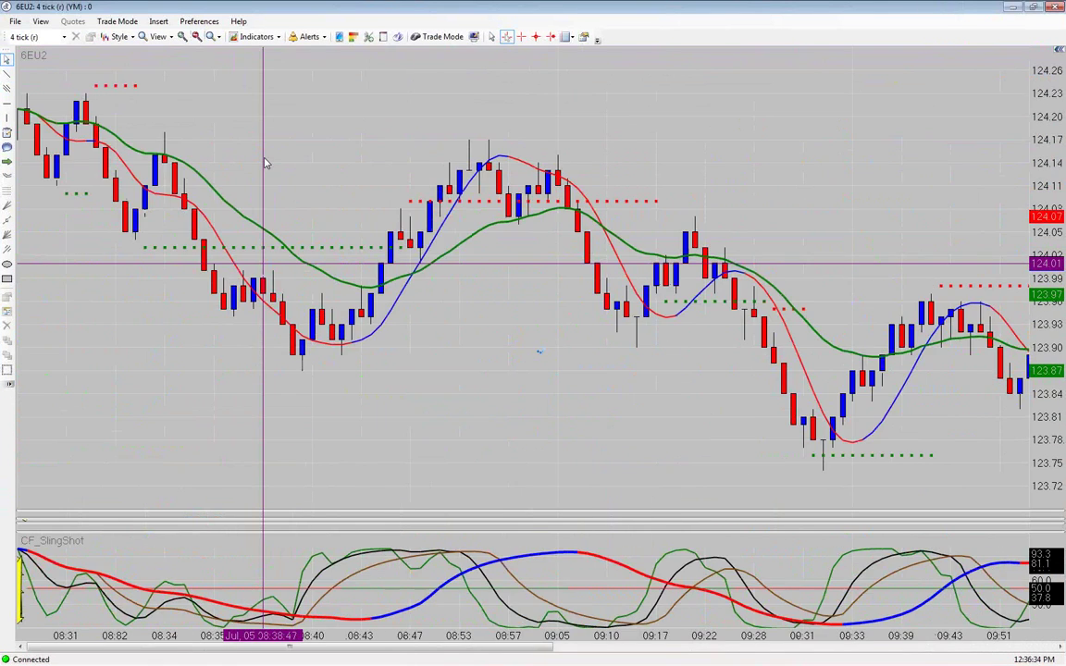
{"action": "scroll", "coordinate": [268, 182], "scroll_direction": "up", "scroll_amount": 12}
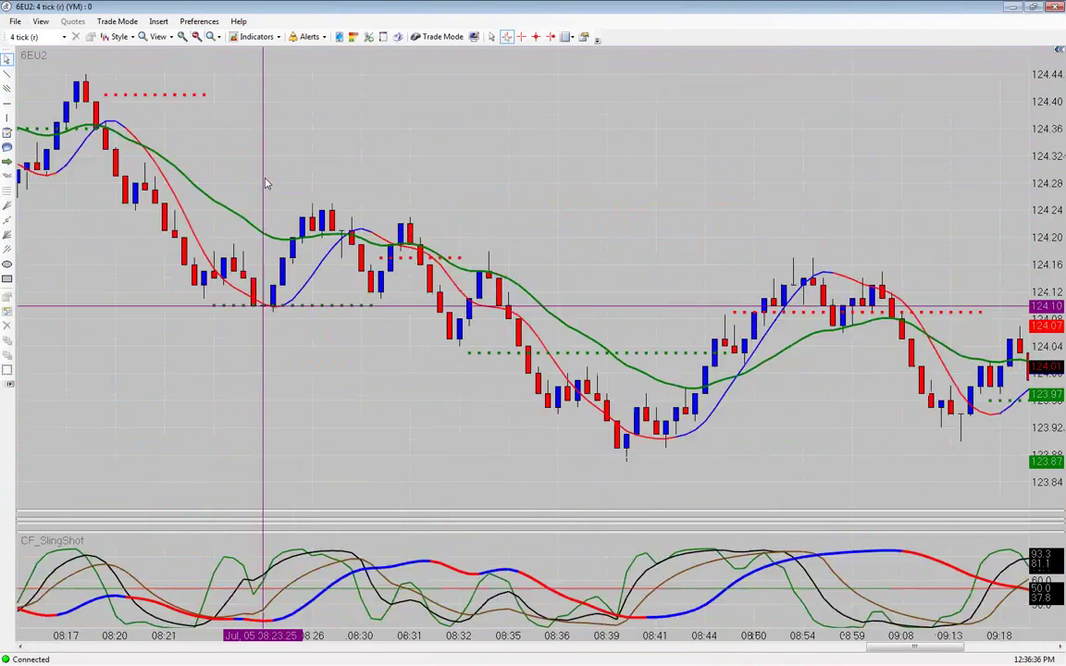
{"action": "scroll", "coordinate": [265, 182], "scroll_direction": "up", "scroll_amount": 3}
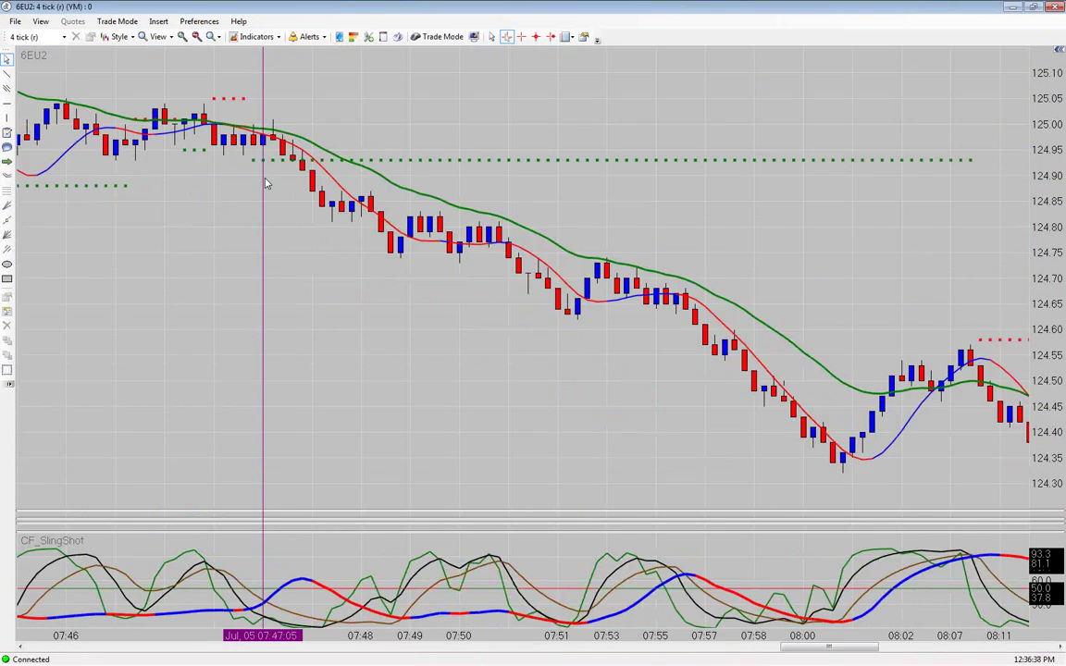
{"action": "scroll", "coordinate": [265, 182], "scroll_direction": "up", "scroll_amount": 12}
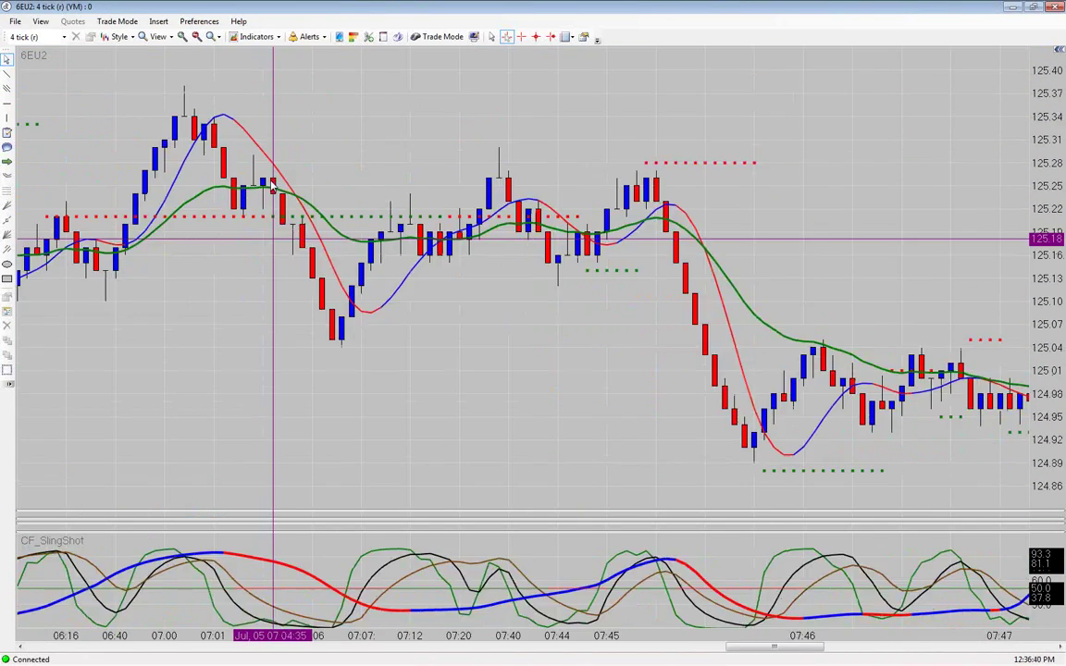
{"action": "scroll", "coordinate": [271, 185], "scroll_direction": "up", "scroll_amount": 3}
{"action": "scroll", "coordinate": [271, 185], "scroll_direction": "up", "scroll_amount": 12}
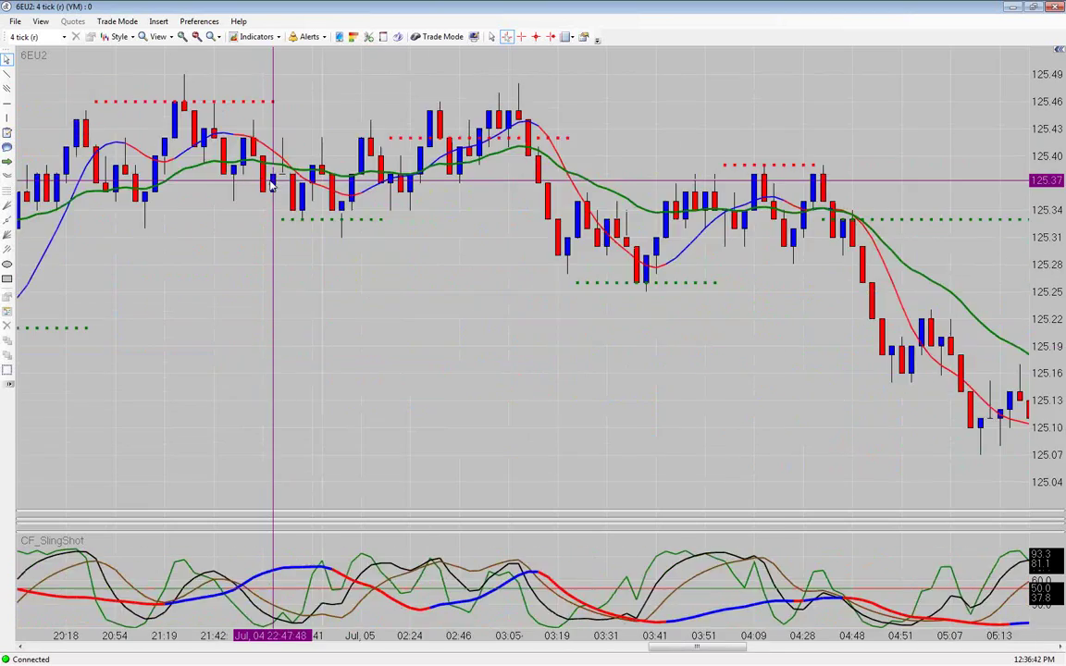
- Zoom out further, then zoom in and scroll back to the Jul 04 overnight bars near 03:21
{"action": "left_click", "coordinate": [197, 37]}
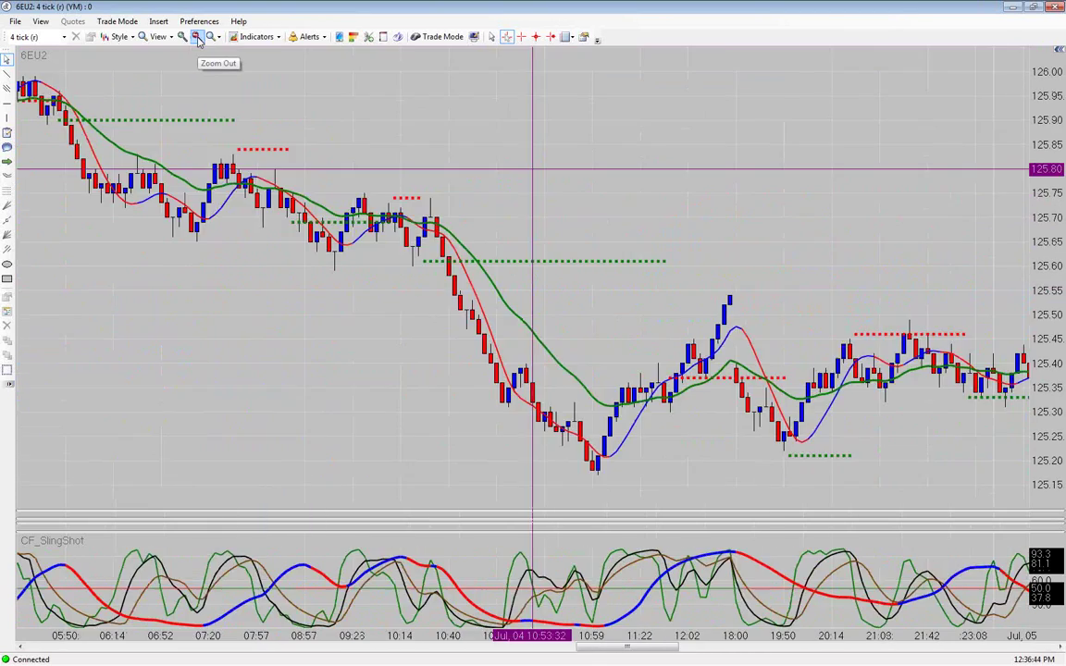
{"action": "left_click", "coordinate": [198, 37]}
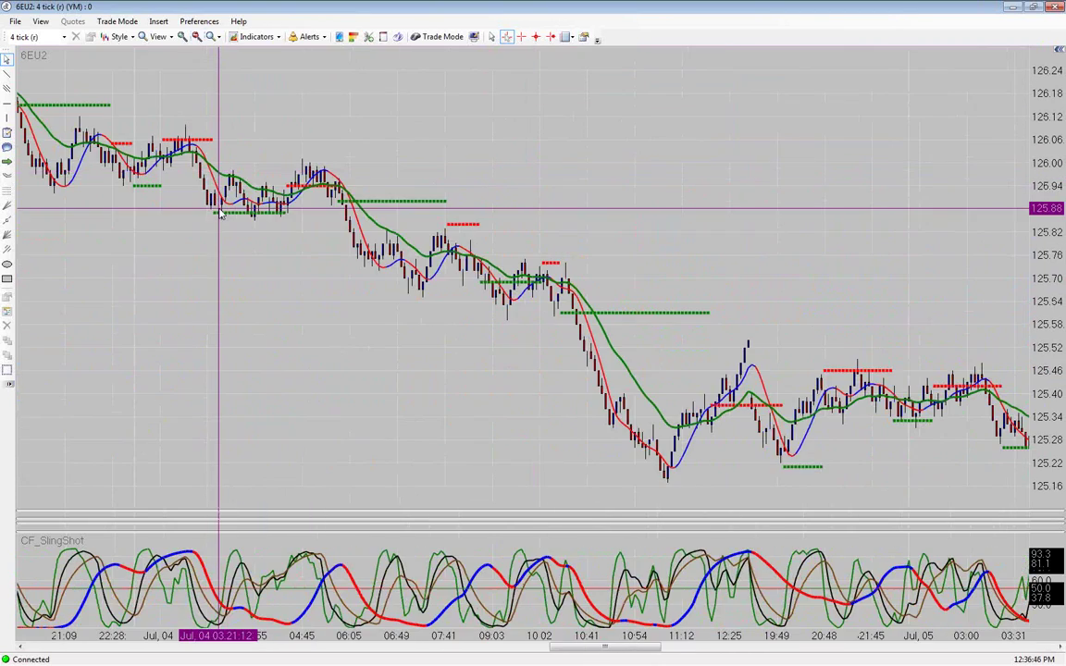
{"action": "scroll", "coordinate": [219, 213], "scroll_direction": "down", "scroll_amount": 15}
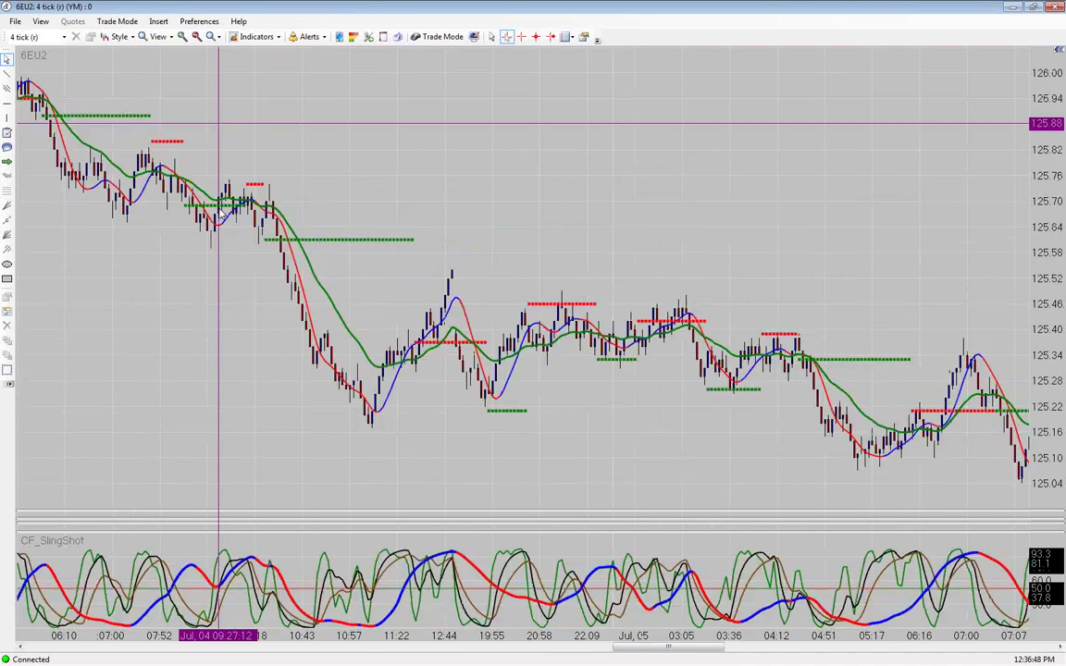
{"action": "scroll", "coordinate": [219, 213], "scroll_direction": "up", "scroll_amount": 10}
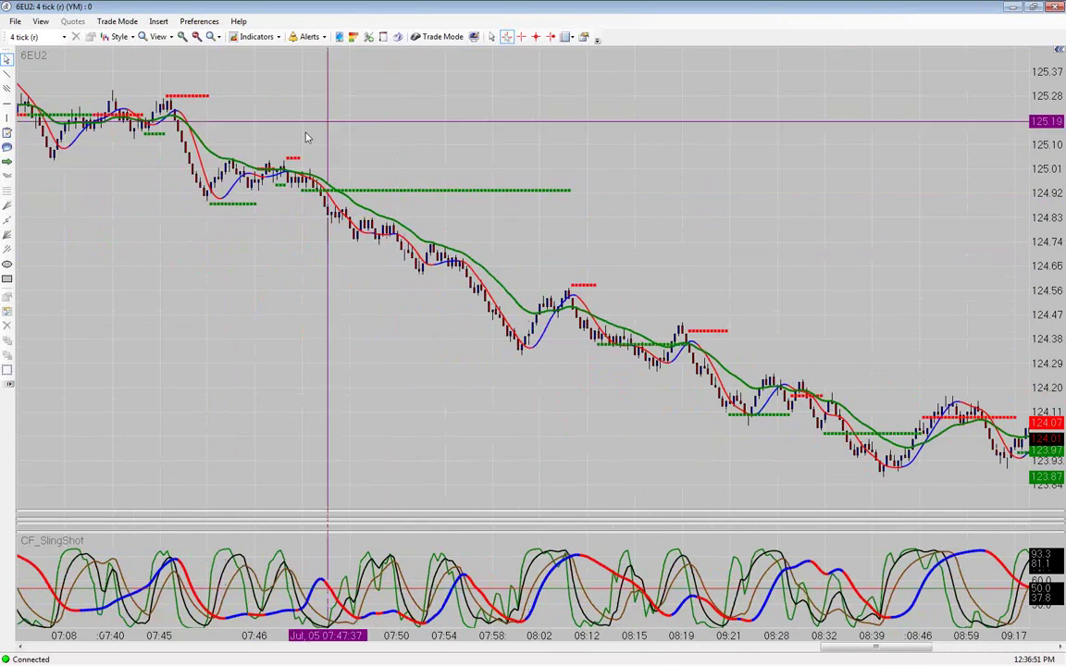
{"action": "left_click", "coordinate": [184, 37]}
{"action": "scroll", "coordinate": [185, 196], "scroll_direction": "up", "scroll_amount": 3}
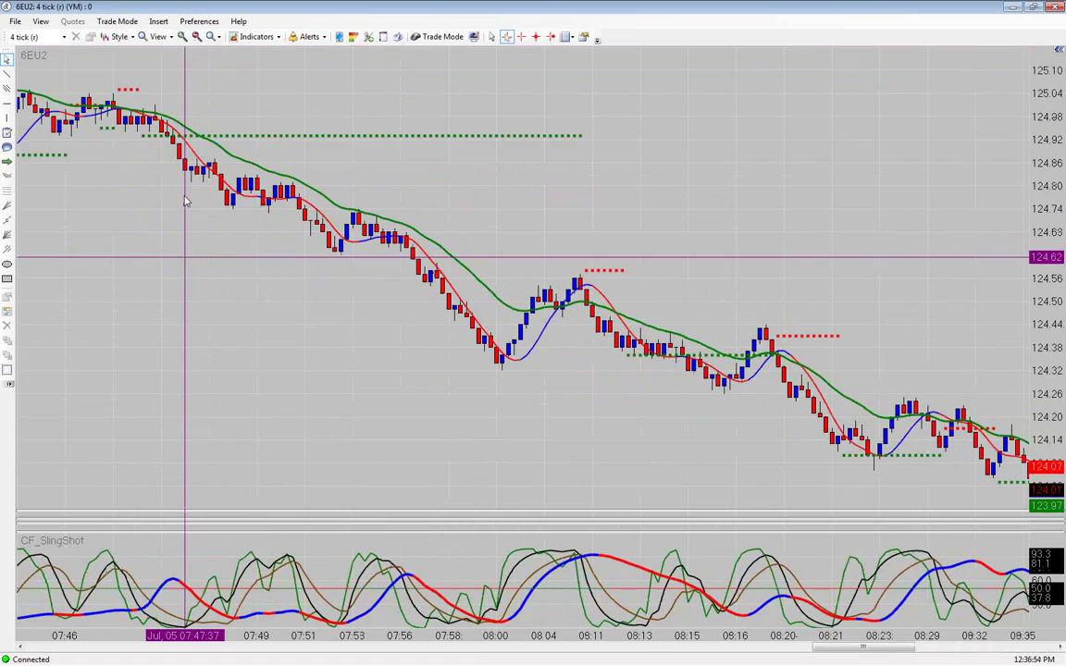
{"action": "scroll", "coordinate": [165, 197], "scroll_direction": "up", "scroll_amount": 2}
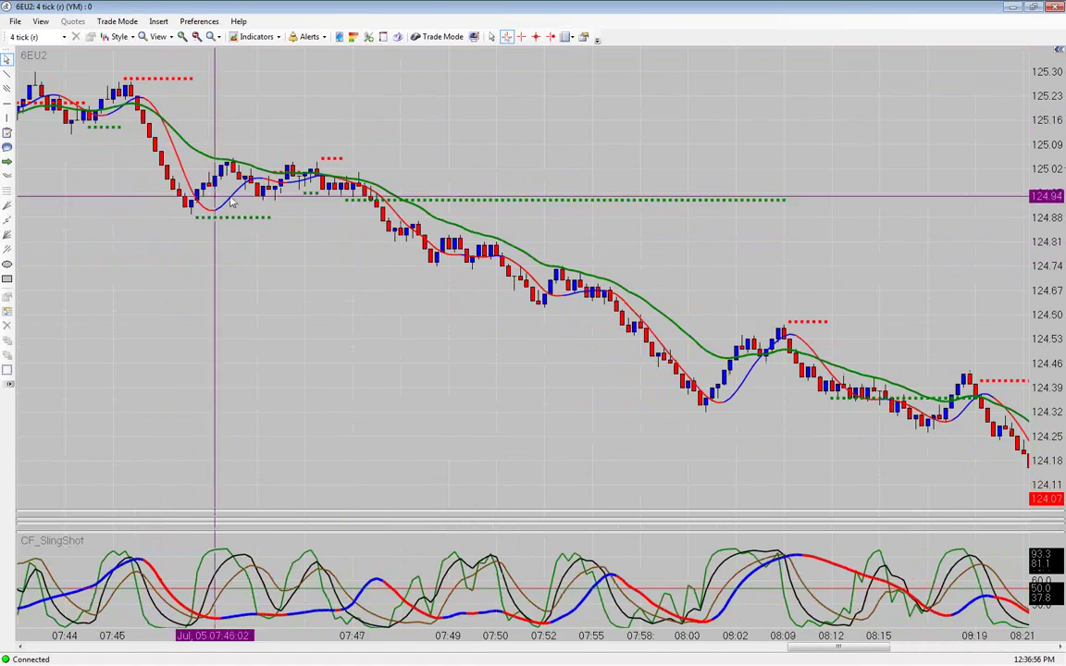
{"action": "scroll", "coordinate": [232, 199], "scroll_direction": "up", "scroll_amount": 5}
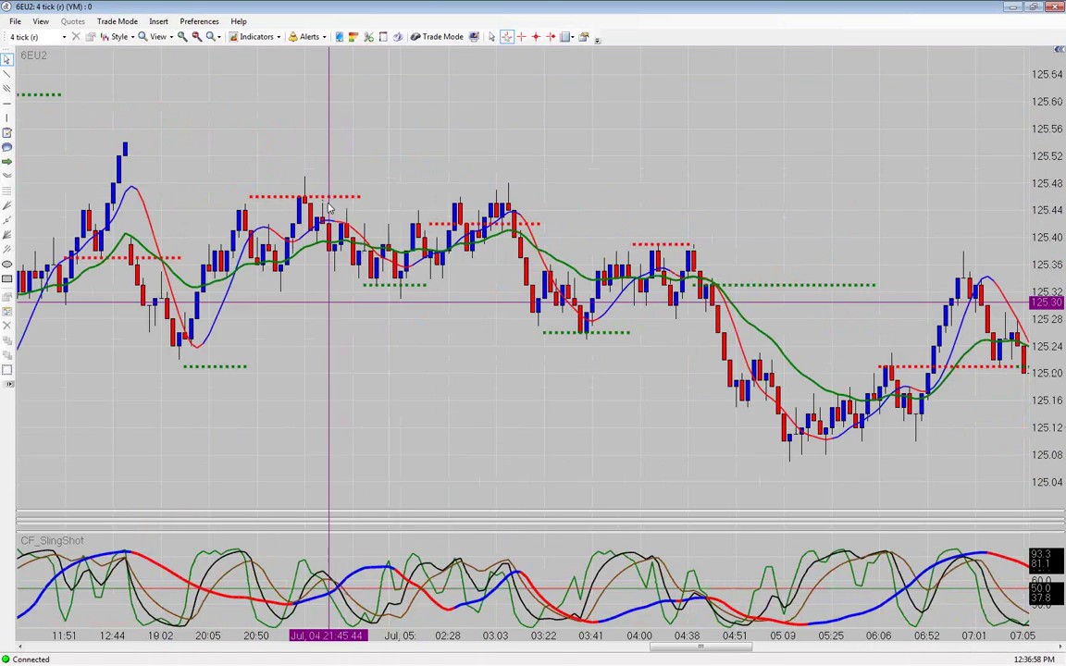
{"action": "scroll", "coordinate": [352, 218], "scroll_direction": "up", "scroll_amount": 3}
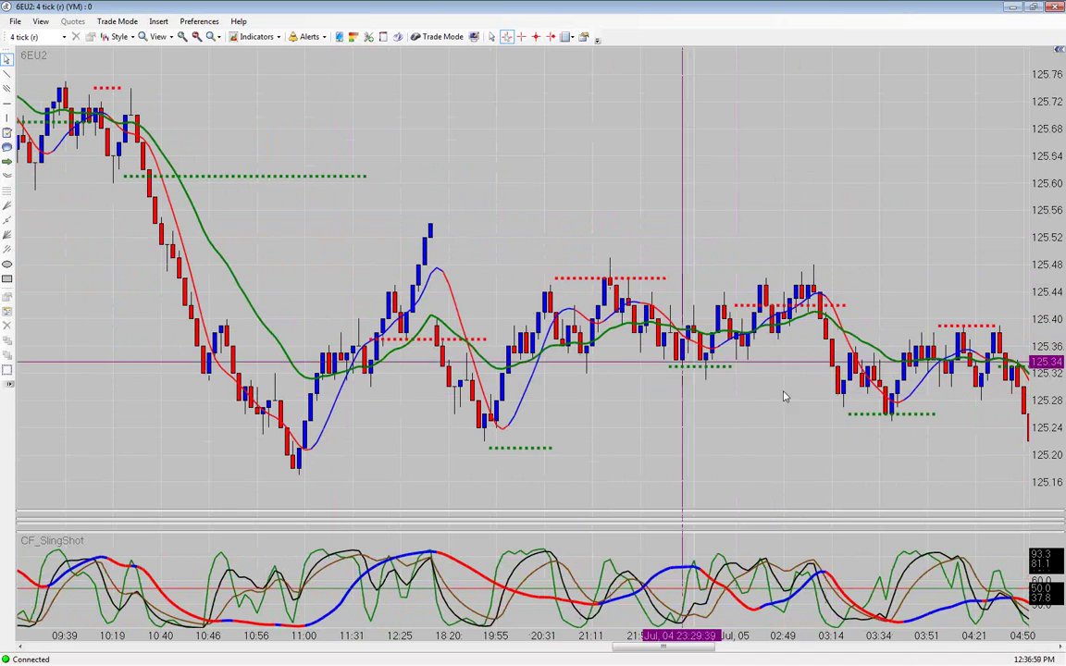
{"action": "scroll", "coordinate": [315, 259], "scroll_direction": "up", "scroll_amount": 3}
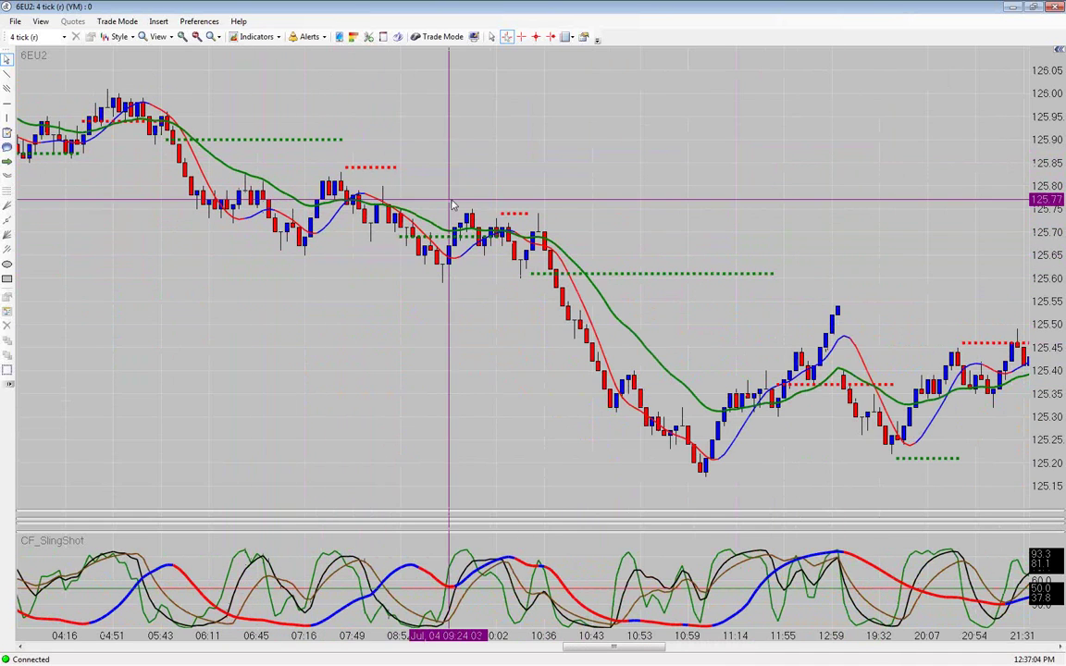
{"action": "scroll", "coordinate": [218, 282], "scroll_direction": "up", "scroll_amount": 3}
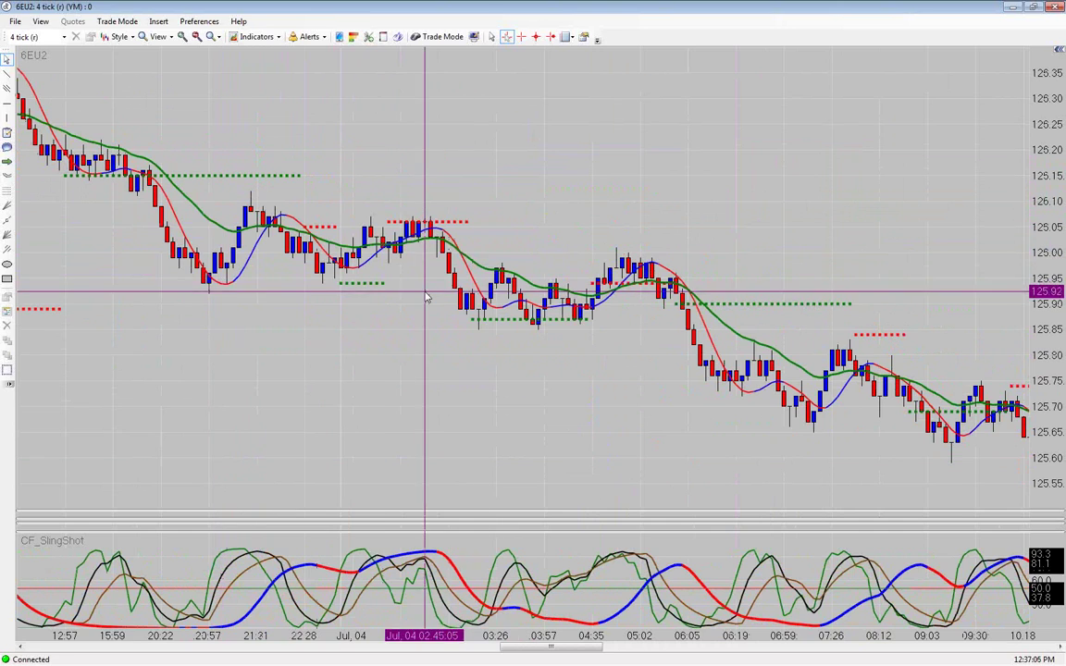
{"action": "scroll", "coordinate": [421, 293], "scroll_direction": "down", "scroll_amount": 4}
{"action": "scroll", "coordinate": [410, 294], "scroll_direction": "up", "scroll_amount": 3}
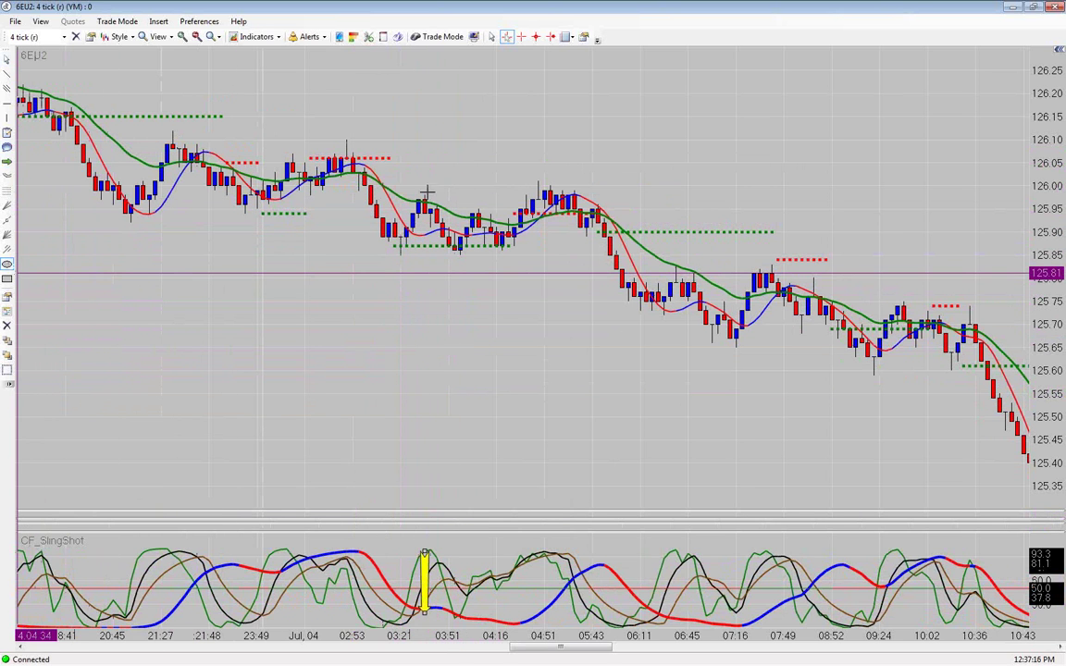
- Stretch the first two ellipses over their pullback candles on the 6EU2 chart
{"action": "left_click_drag", "start_coordinate": [425, 223], "coordinate": [444, 227]}
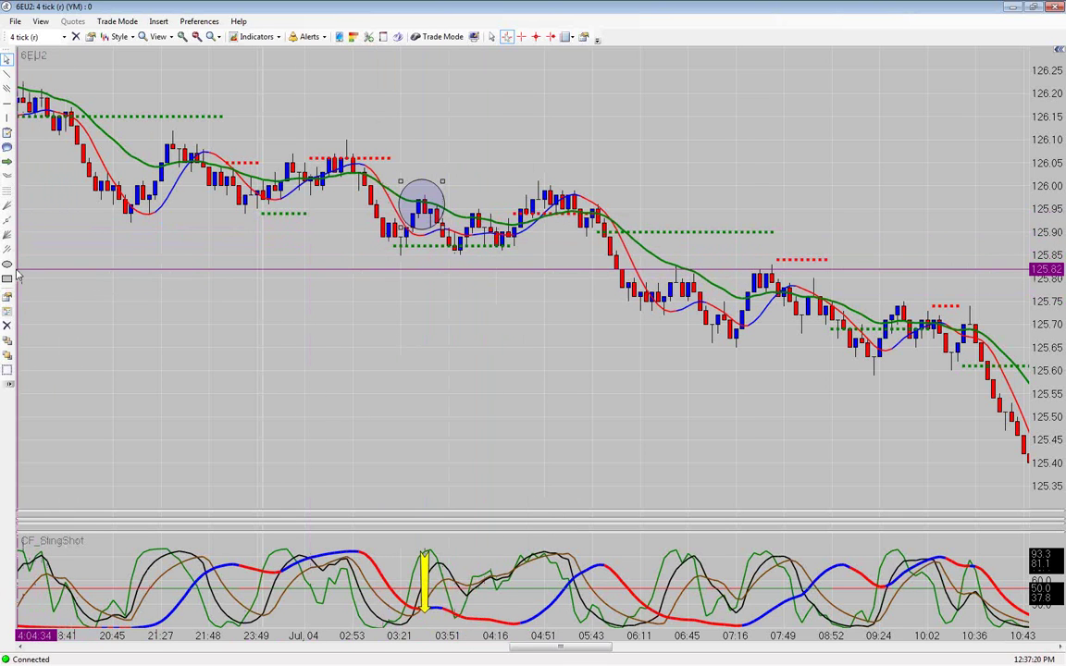
{"action": "left_click_drag", "start_coordinate": [487, 228], "coordinate": [500, 231]}
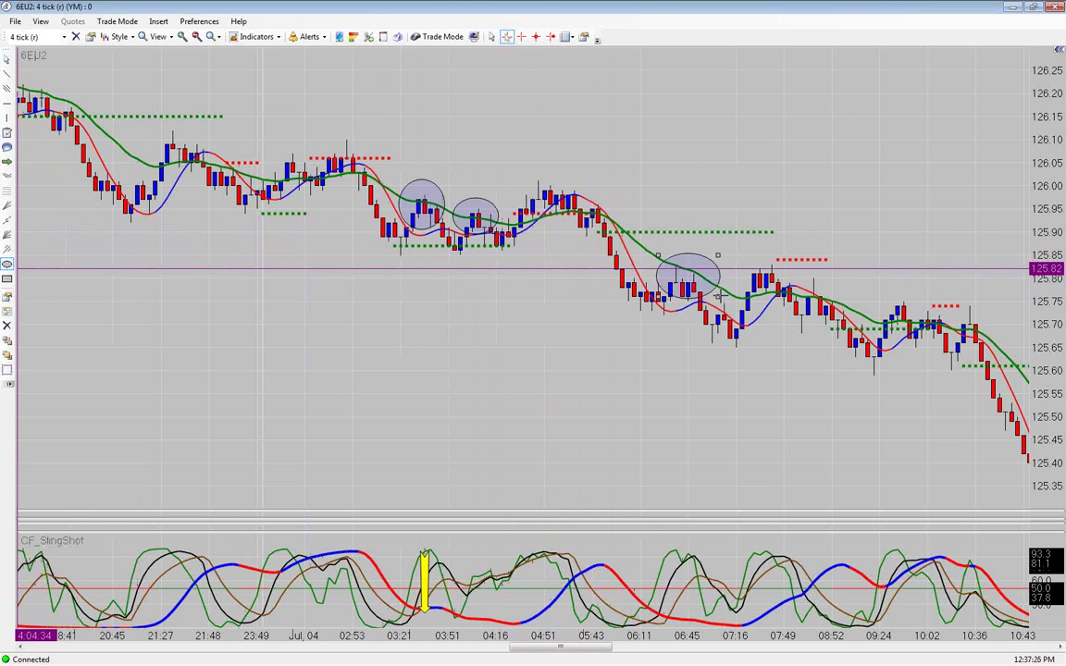
{"action": "scroll", "coordinate": [685, 297], "scroll_direction": "down", "scroll_amount": 10}
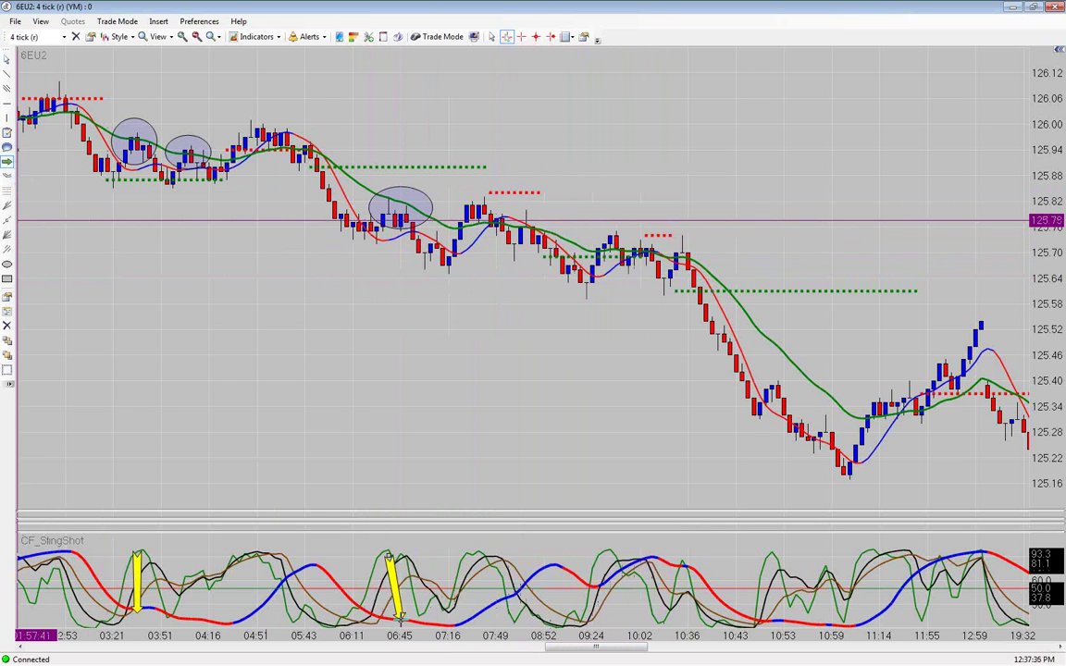
- Scroll the 6EU2 chart forward to show the Jul 05 bars from about 02:46 to 07:45
{"action": "scroll", "coordinate": [384, 278], "scroll_direction": "down", "scroll_amount": 5}
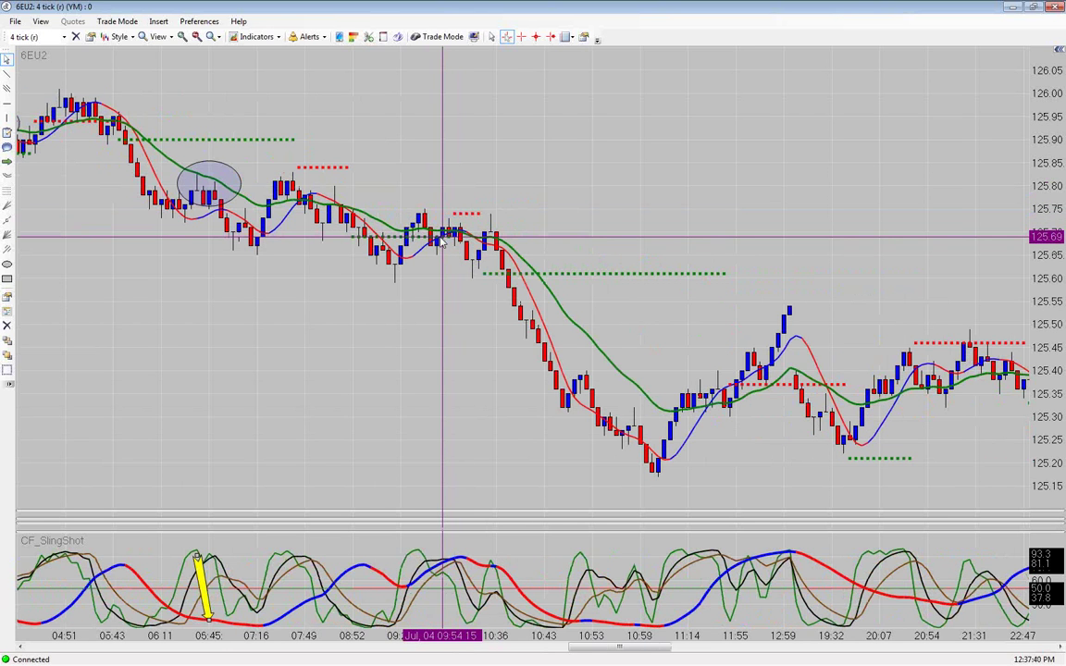
{"action": "scroll", "coordinate": [442, 239], "scroll_direction": "down", "scroll_amount": 5}
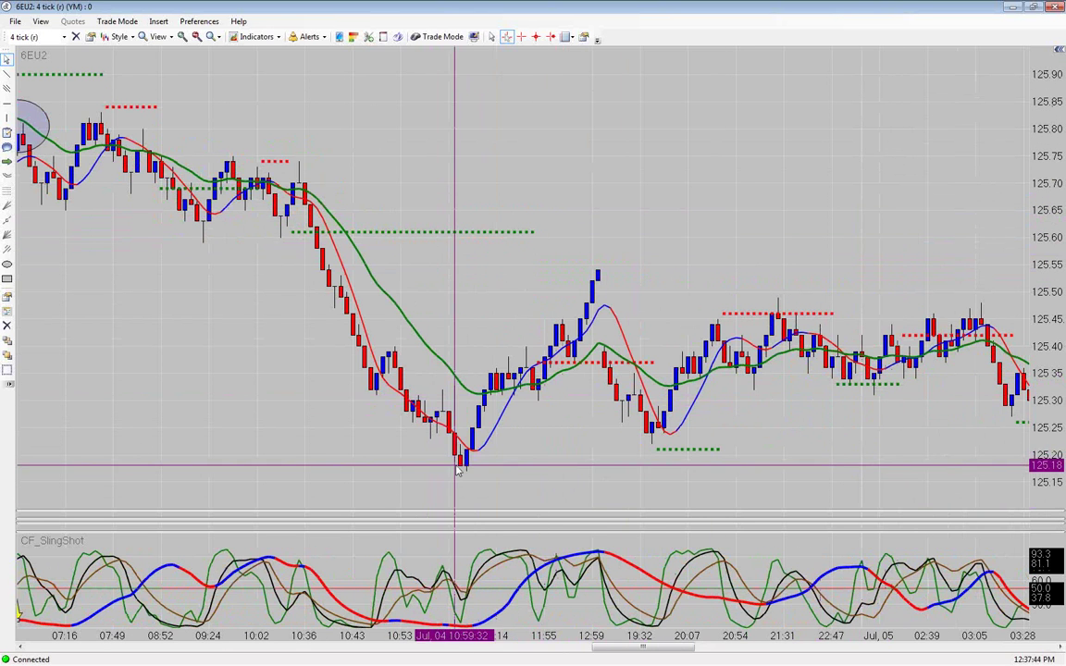
{"action": "scroll", "coordinate": [456, 470], "scroll_direction": "down", "scroll_amount": 5}
{"action": "scroll", "coordinate": [457, 470], "scroll_direction": "down", "scroll_amount": 5}
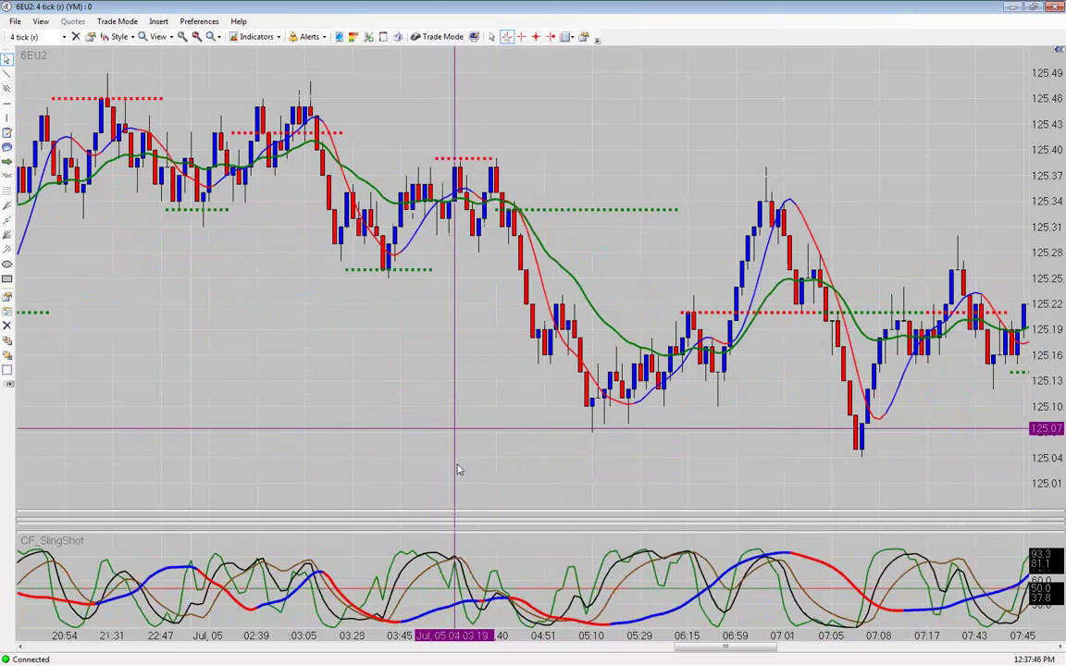
{"action": "scroll", "coordinate": [457, 470], "scroll_direction": "down", "scroll_amount": 8}
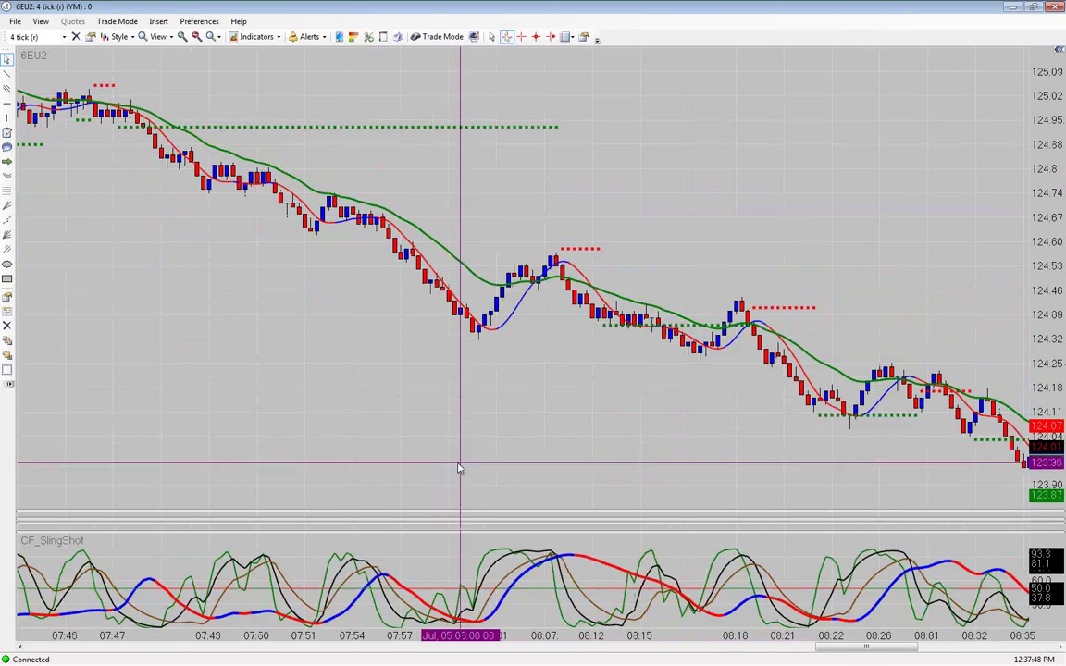
{"action": "scroll", "coordinate": [551, 429], "scroll_direction": "up", "scroll_amount": 8}
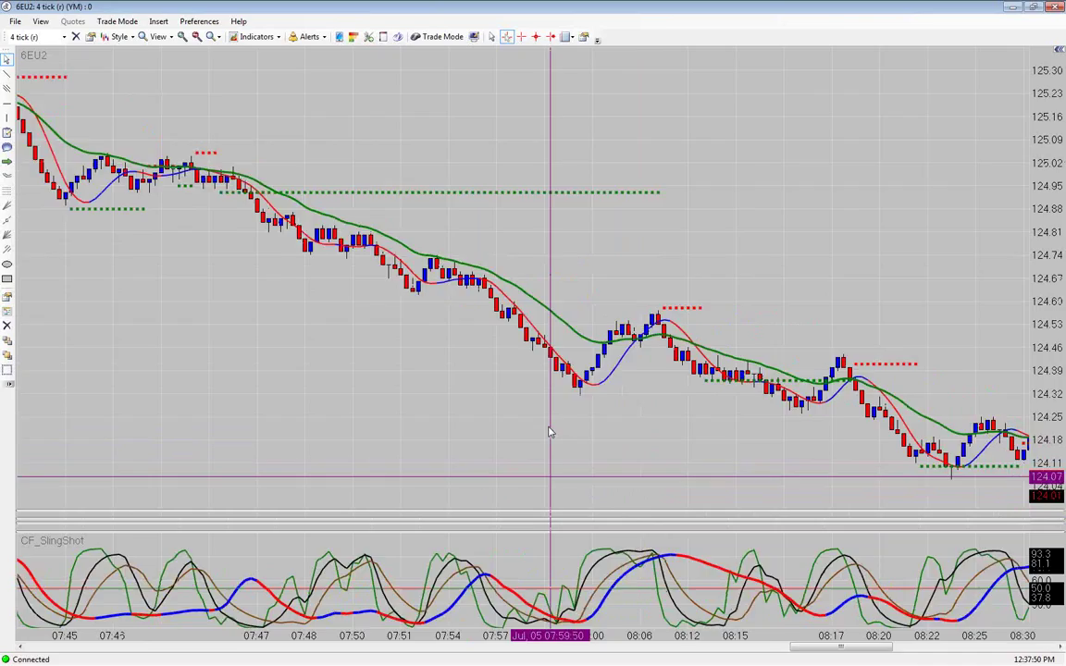
{"action": "scroll", "coordinate": [546, 427], "scroll_direction": "up", "scroll_amount": 10}
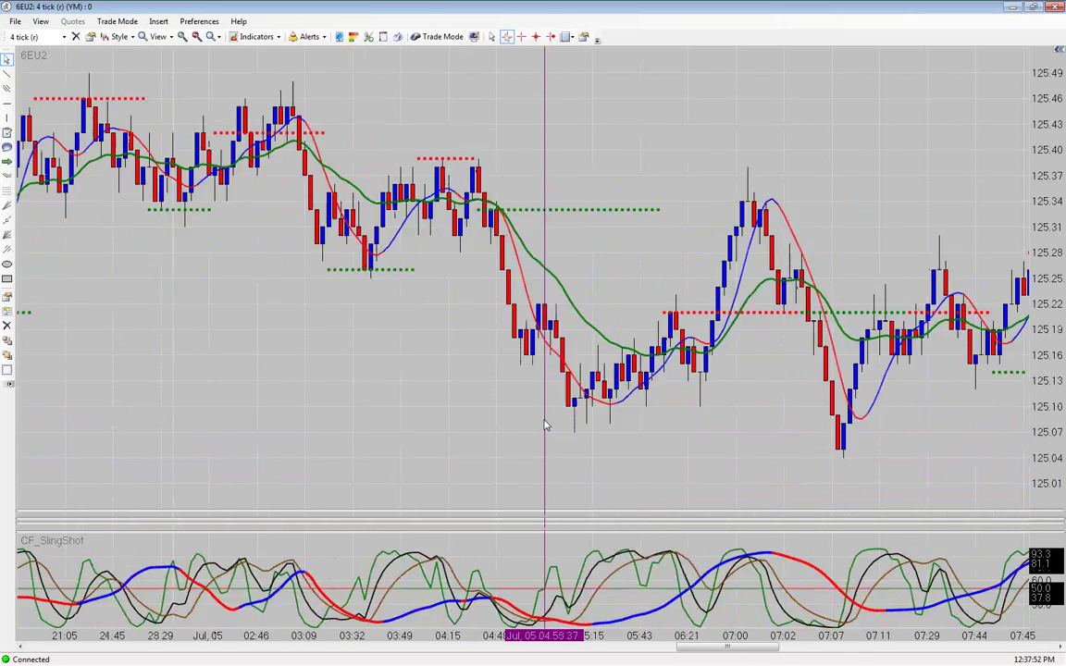